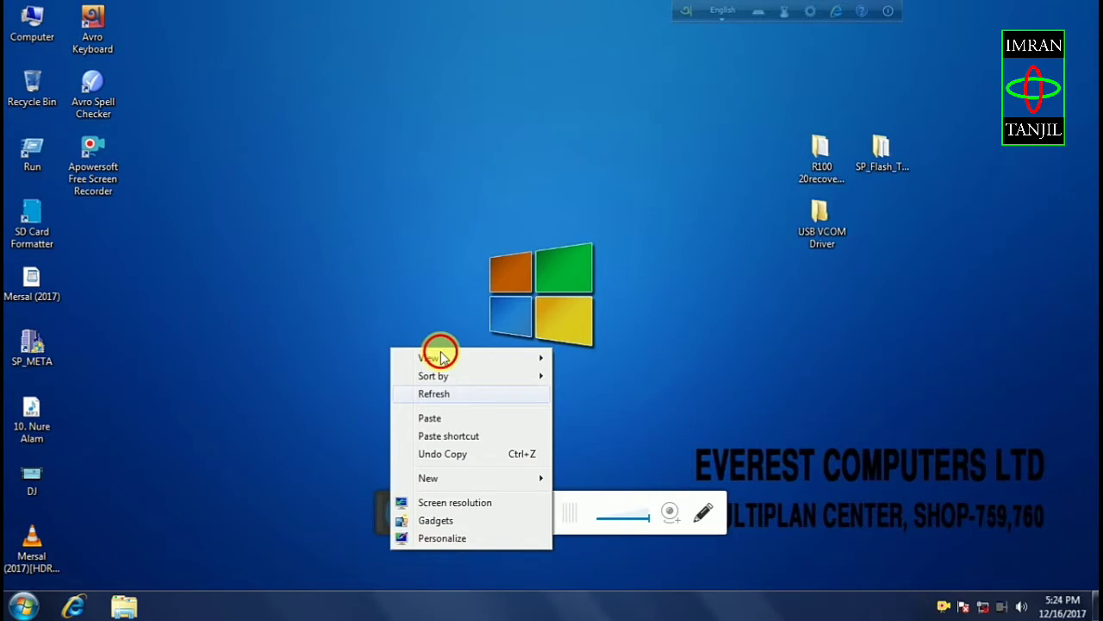
Step: Look through the USB VCOM Driver folder on the desktop, including its Win7 subfolder entry, and close it
left_click(440, 357)
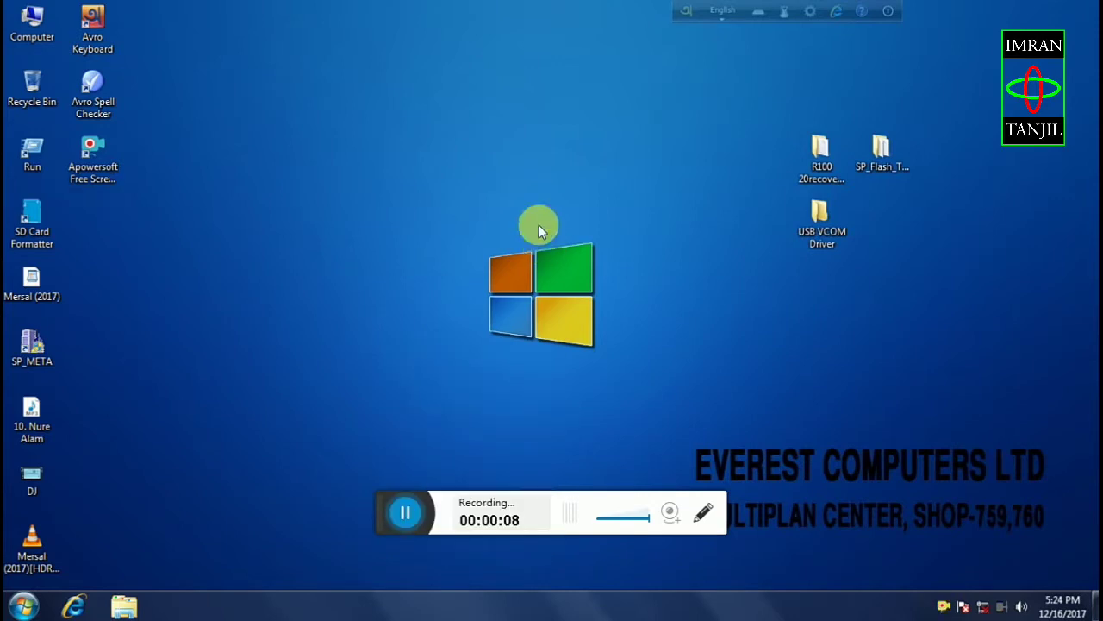
left_click(820, 222)
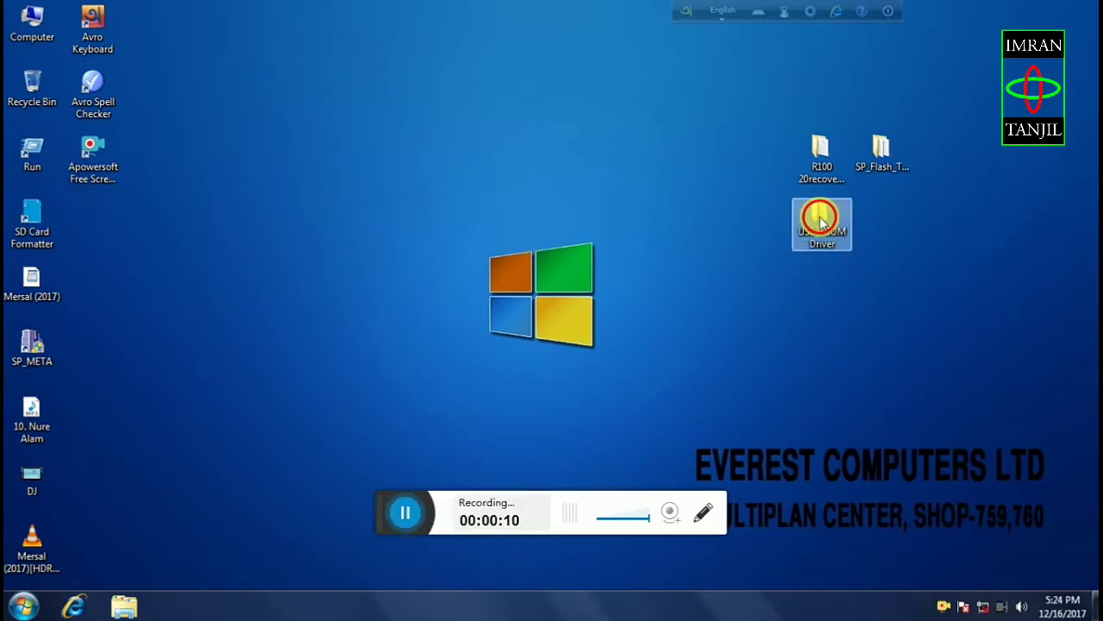
double_click(819, 215)
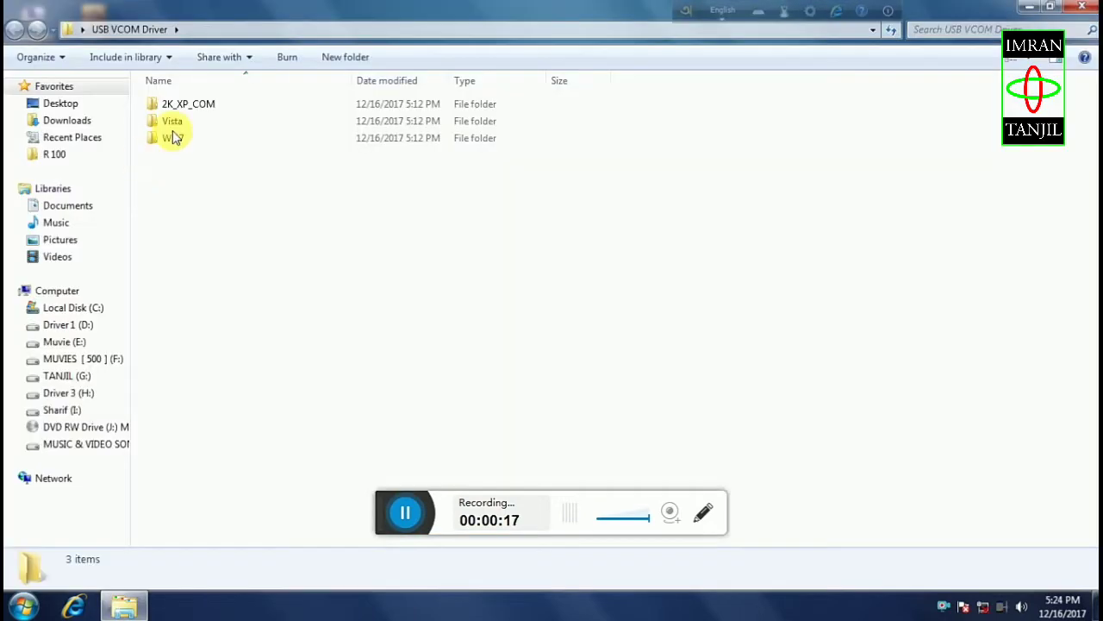
left_click(179, 140)
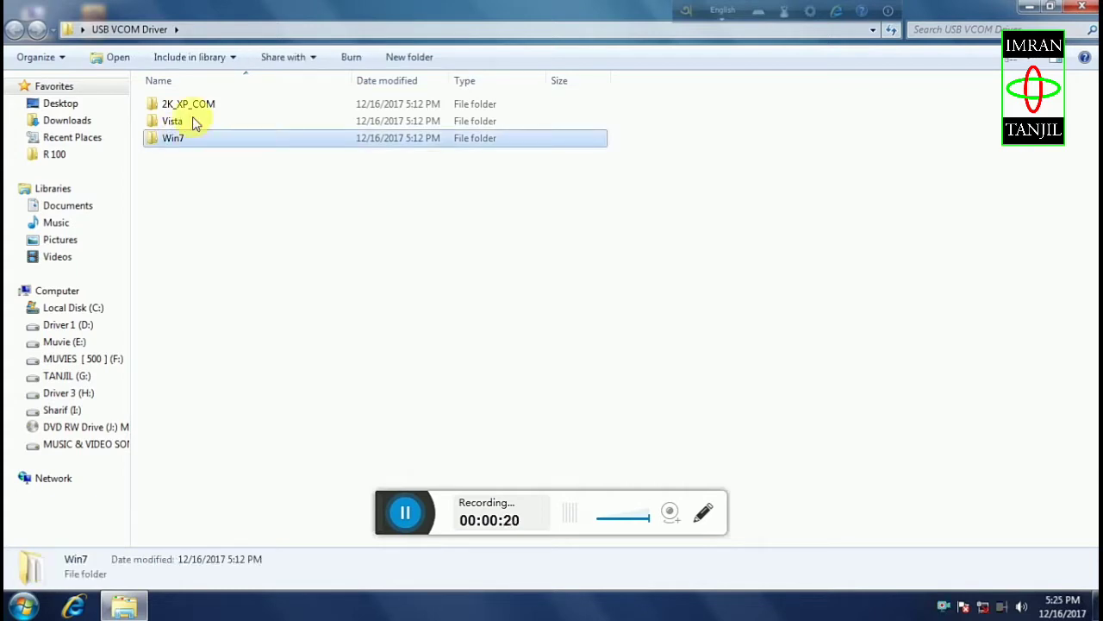
left_click(1085, 7)
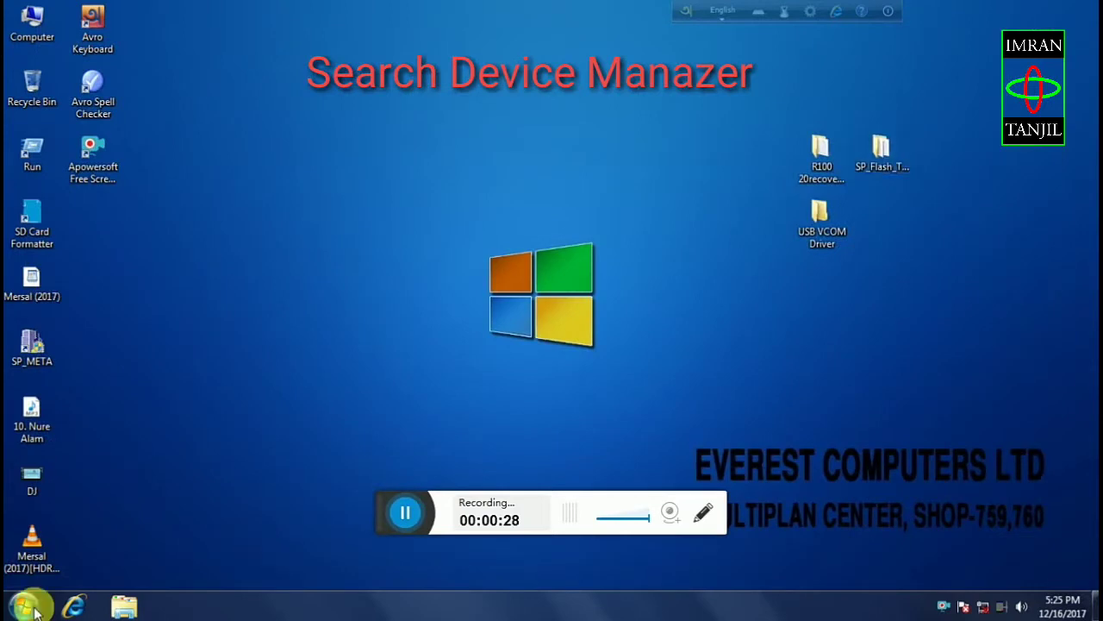
Step: Search Windows for "device", open Device Manager and maximize its window
left_click(24, 608)
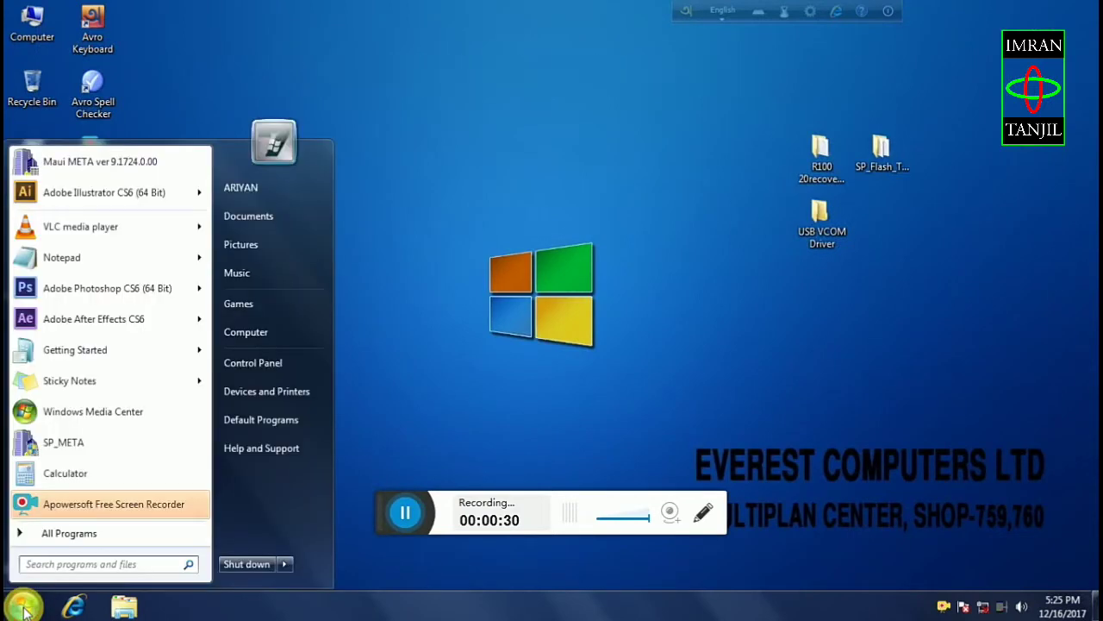
left_click(62, 566)
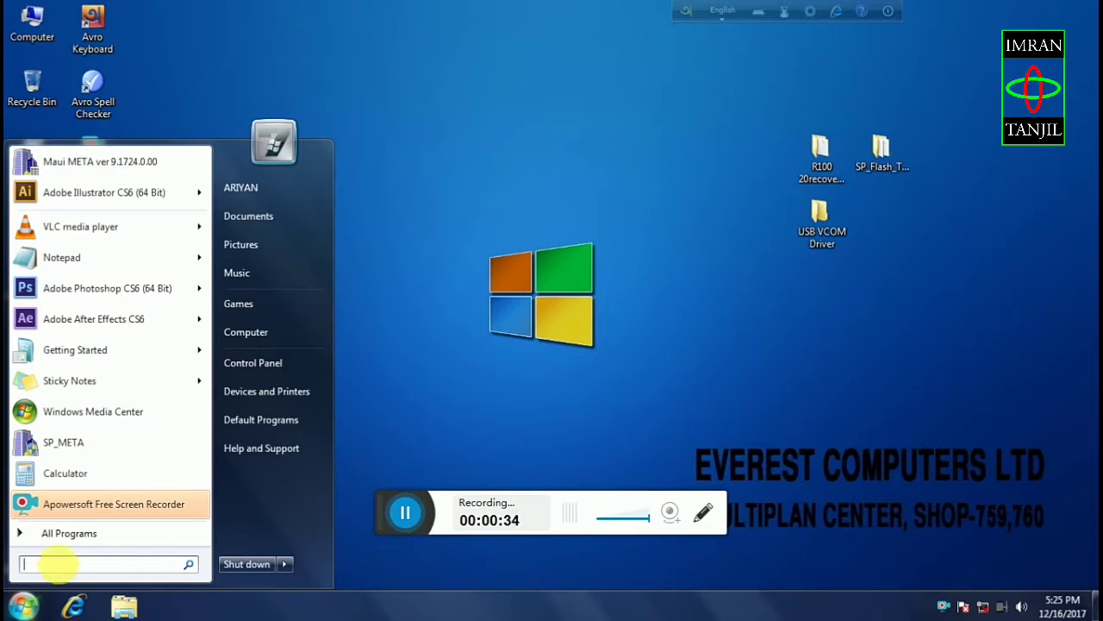
type("dev")
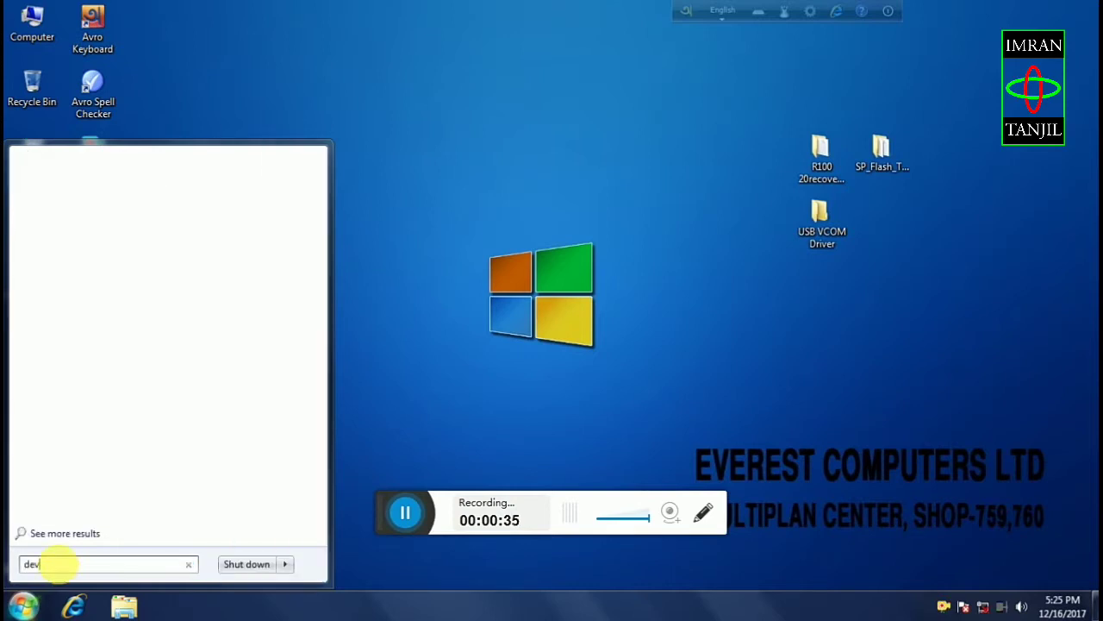
type("i")
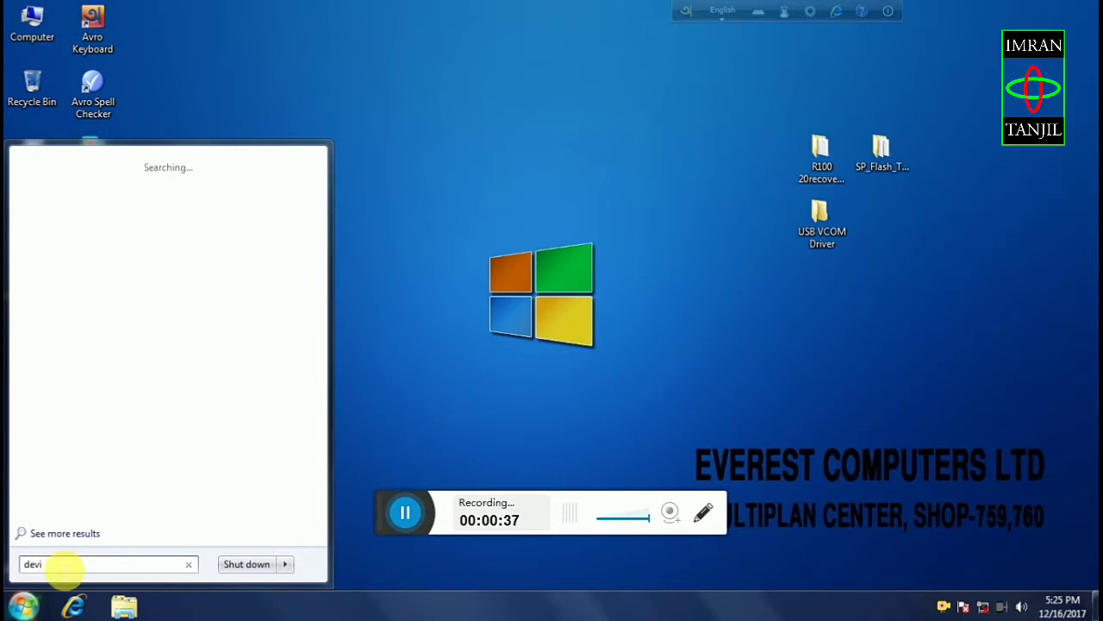
type("ce")
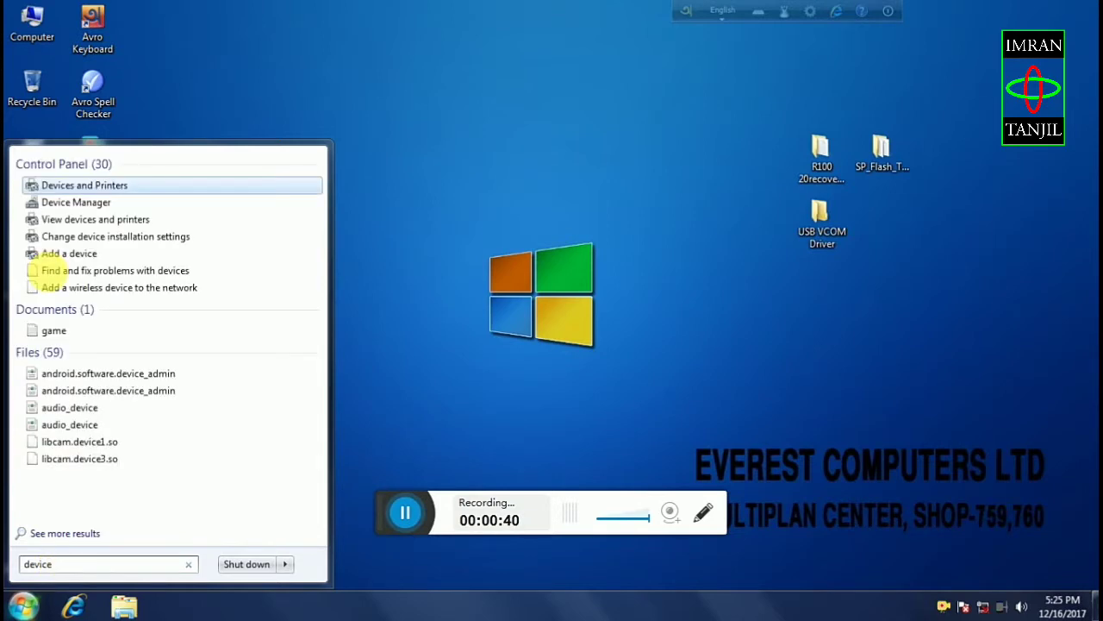
left_click(84, 207)
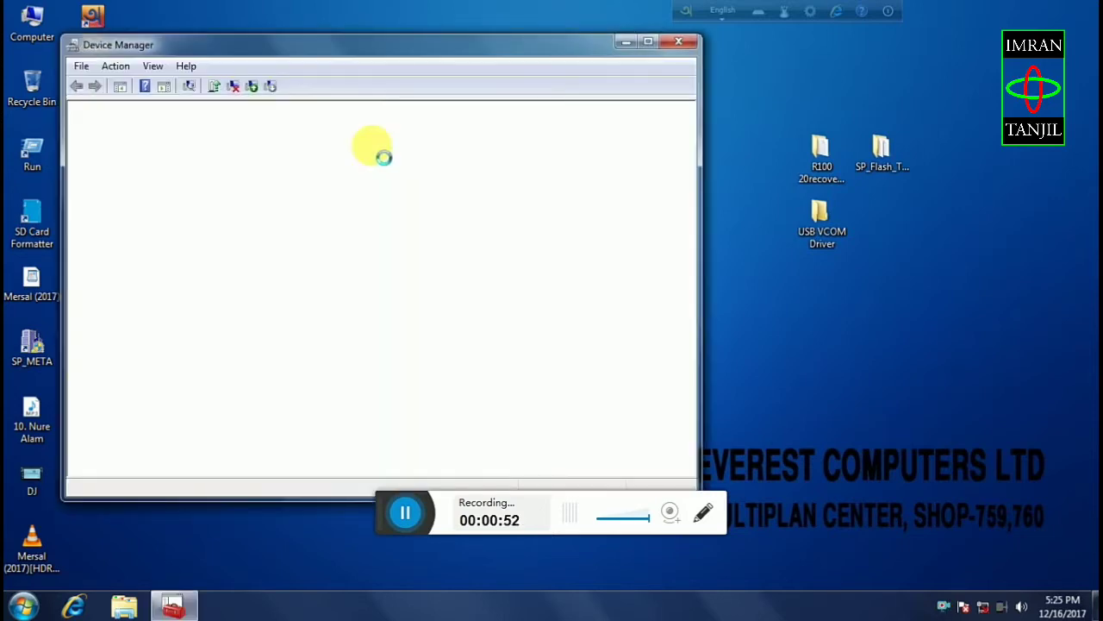
left_click(649, 43)
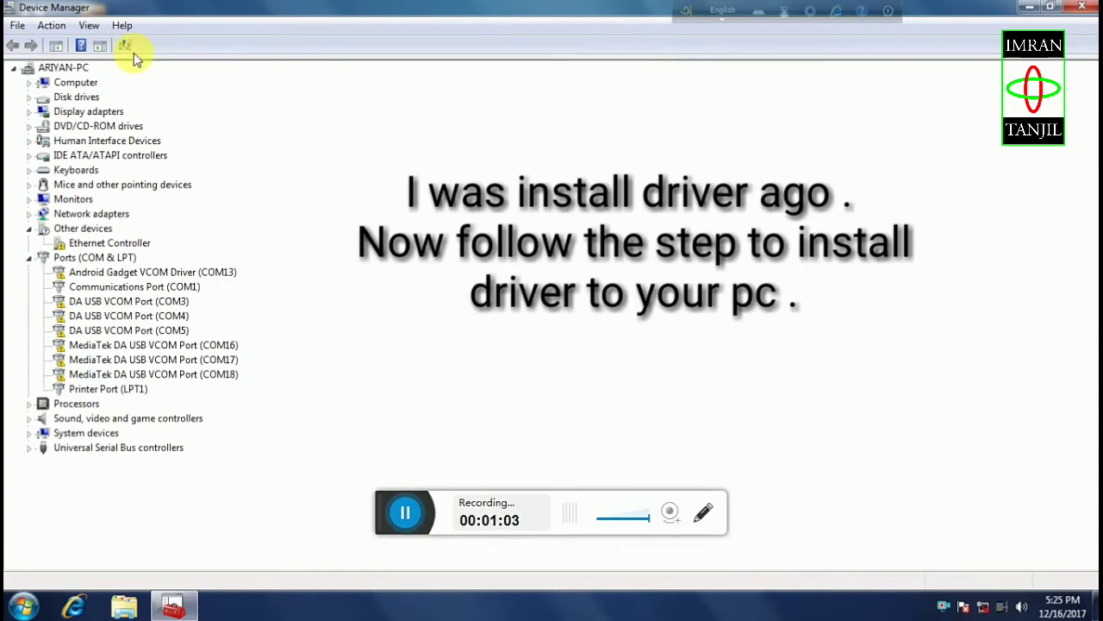
left_click(50, 27)
key("Right")
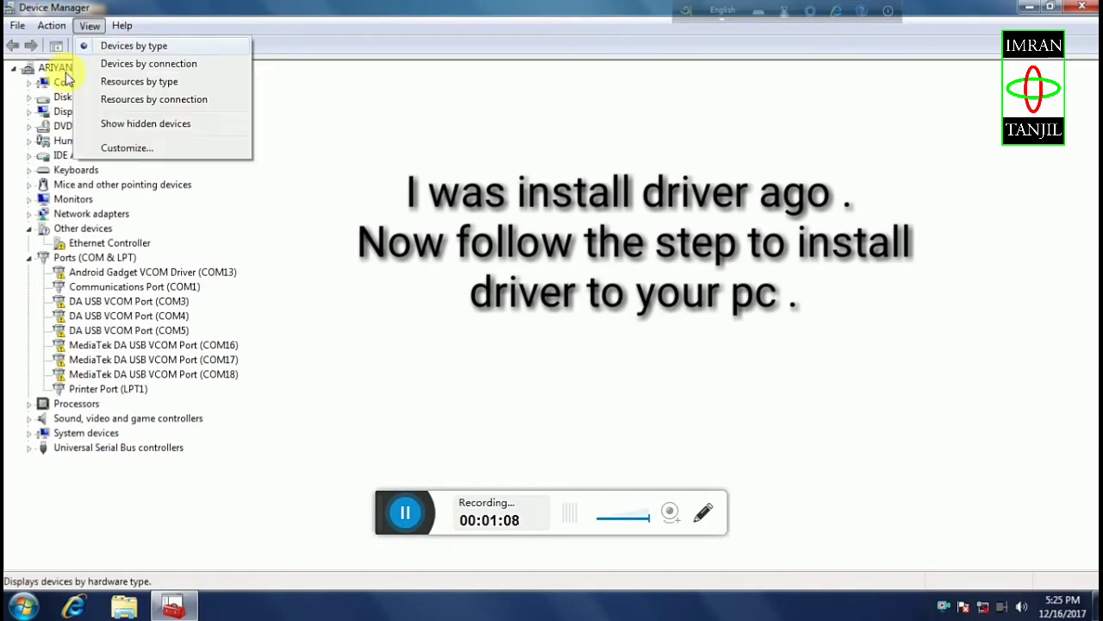
key("Left")
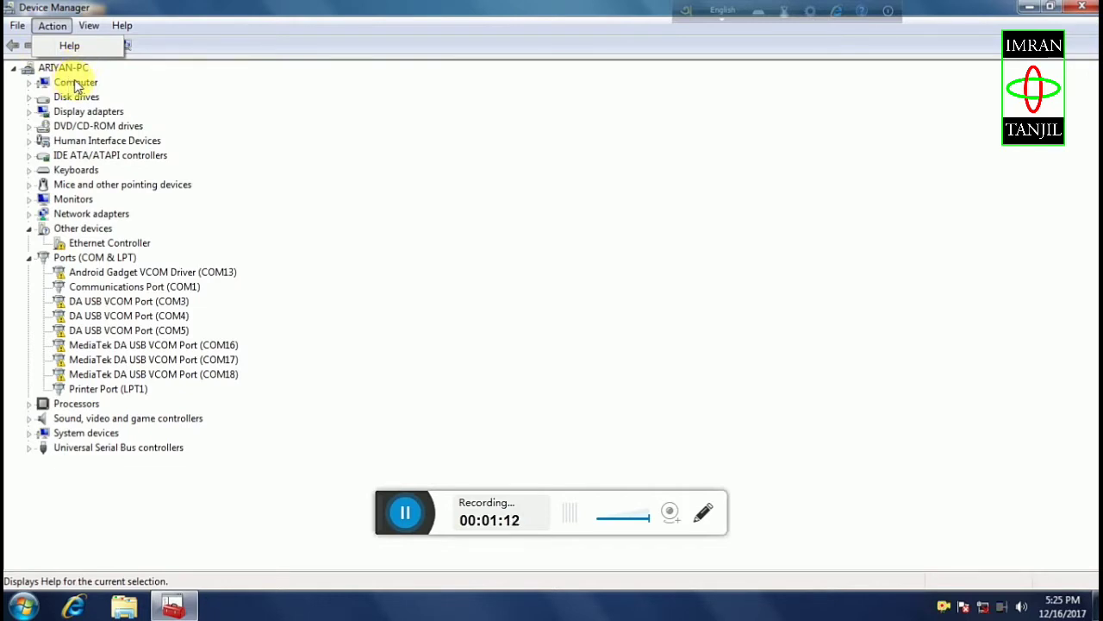
Step: Select the Computer category, start adding legacy hardware and get past the wizard's welcome page
left_click(75, 85)
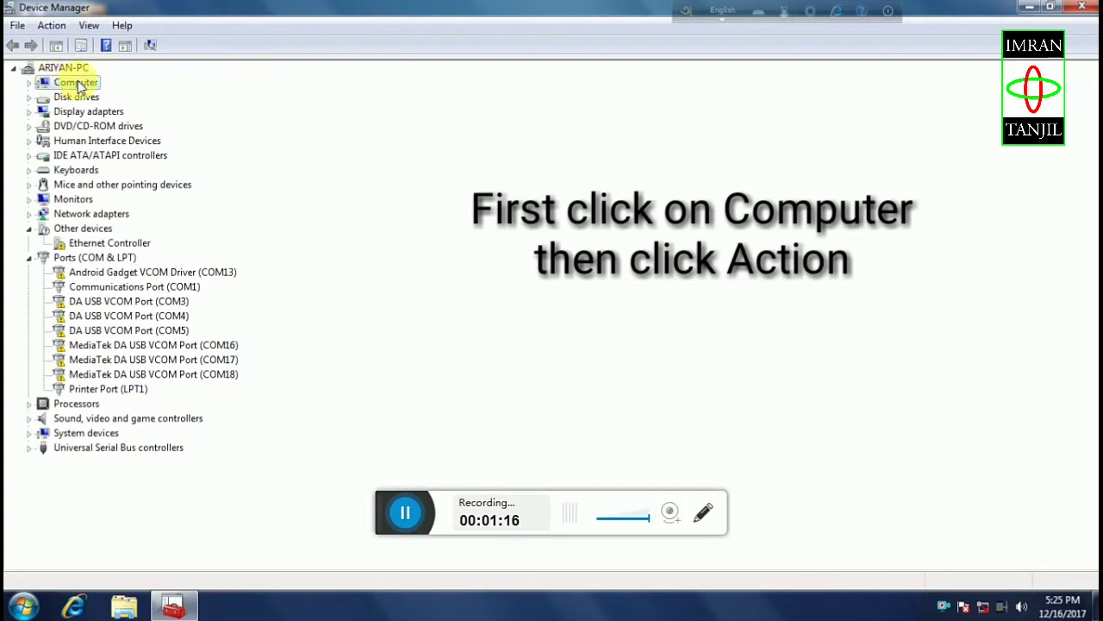
left_click(52, 26)
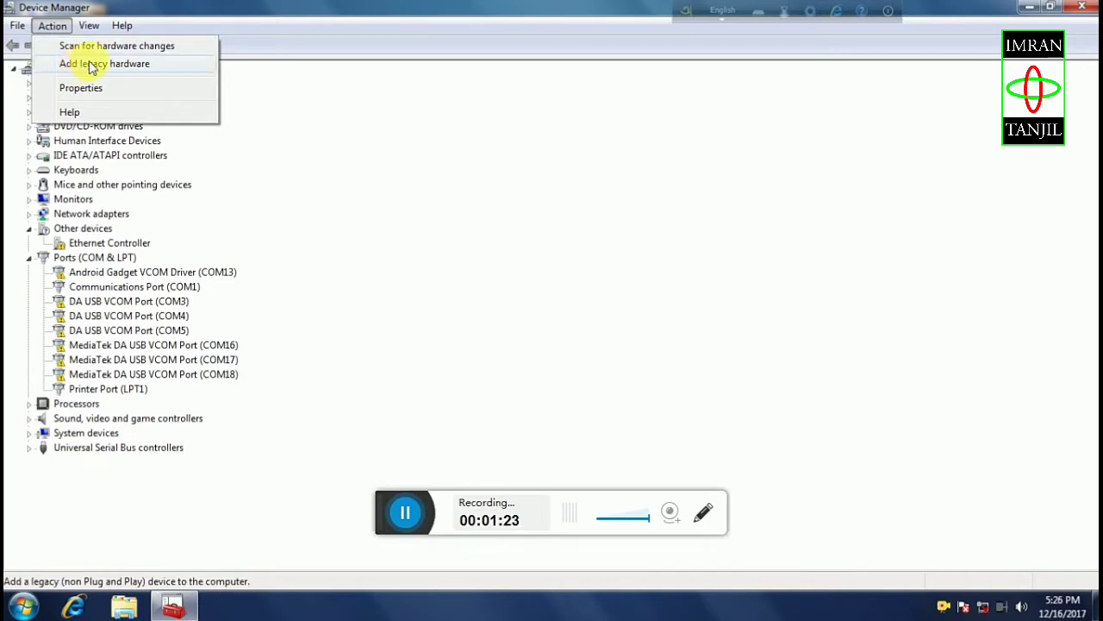
left_click(121, 67)
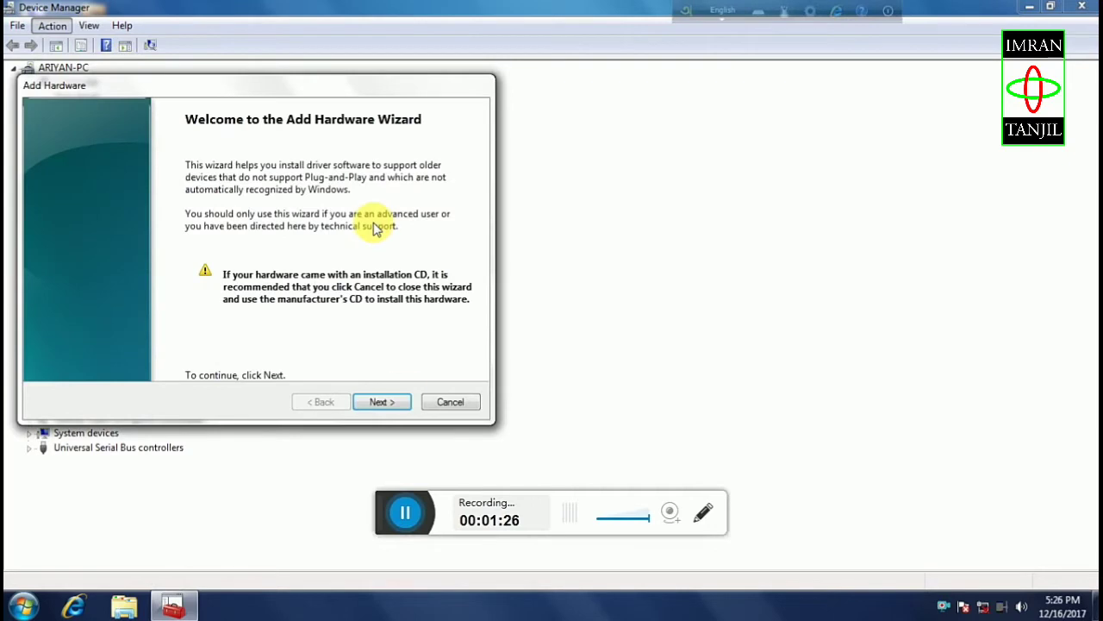
left_click(375, 404)
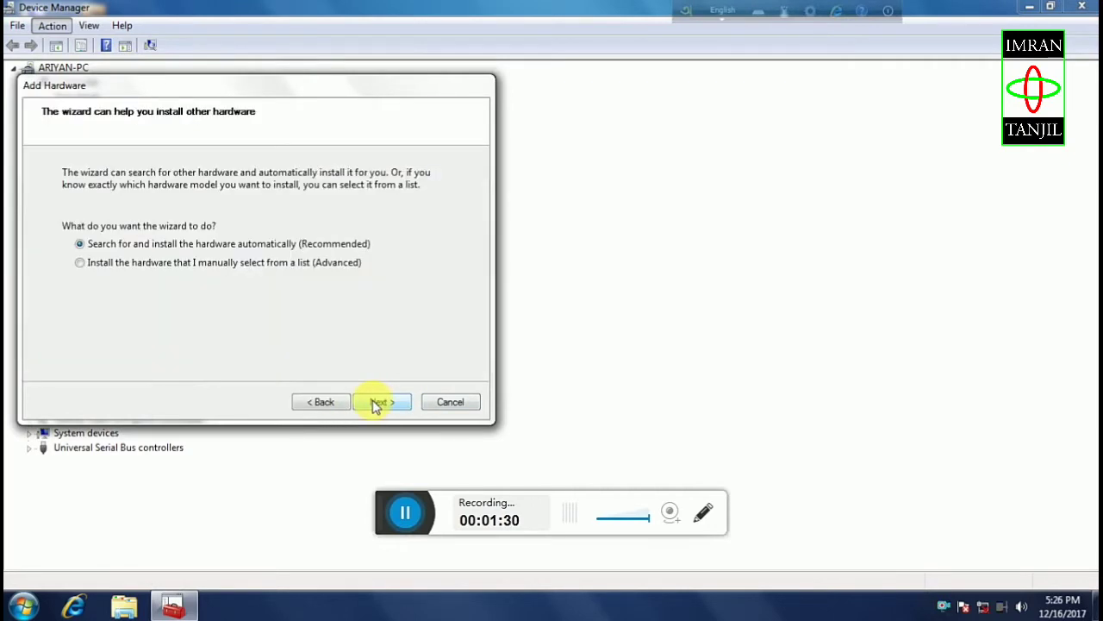
Step: Choose to install hardware manually selected from a list, with Show All Devices as the hardware type
left_click(224, 264)
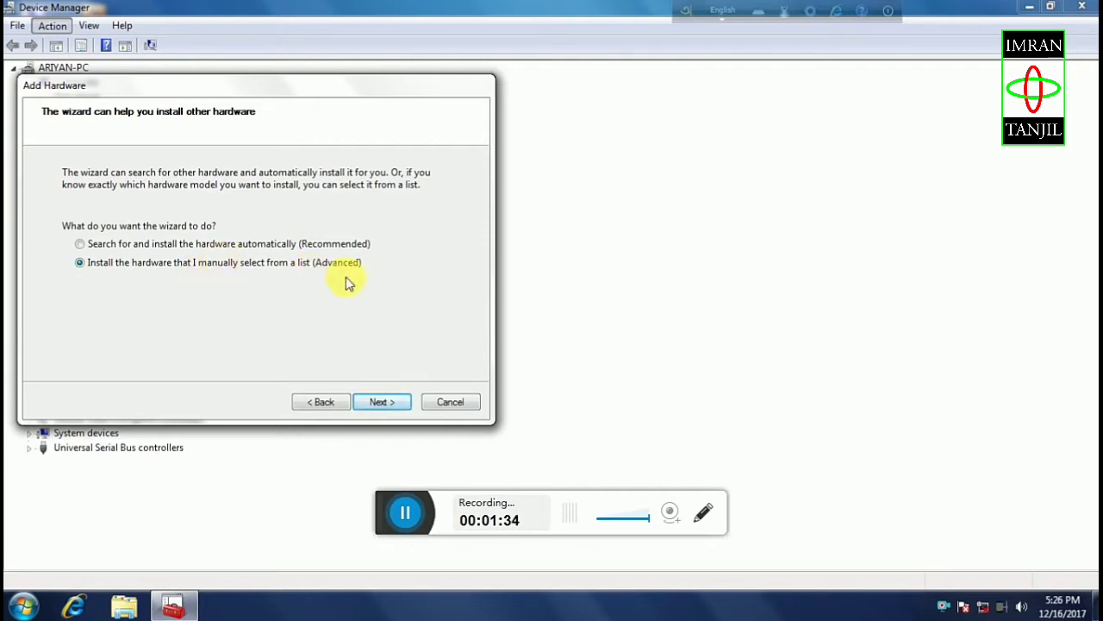
left_click(384, 404)
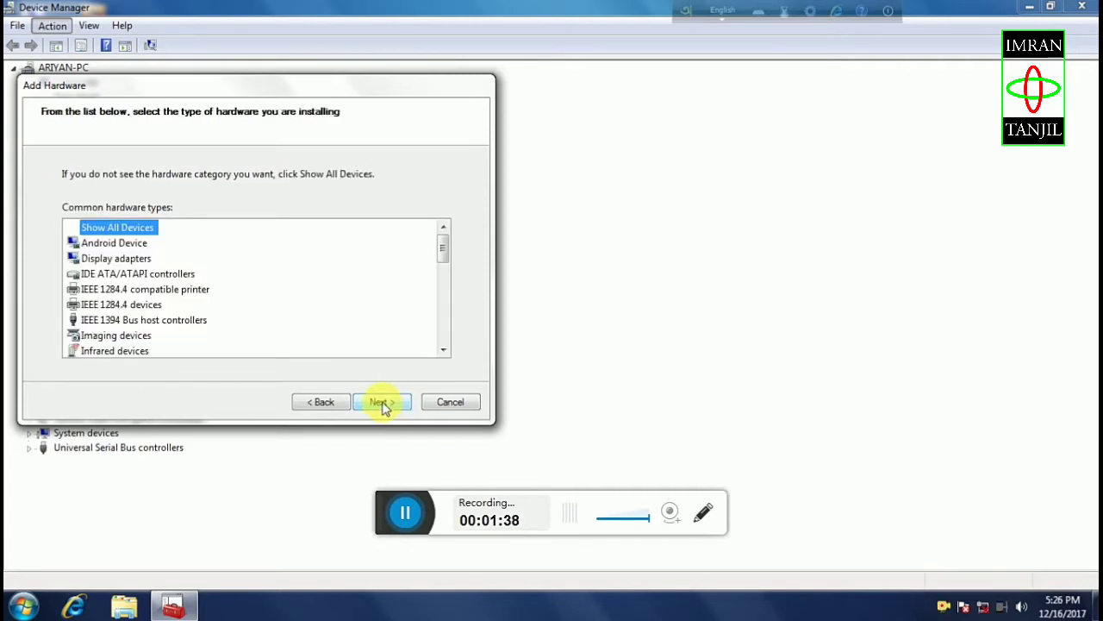
left_click(383, 404)
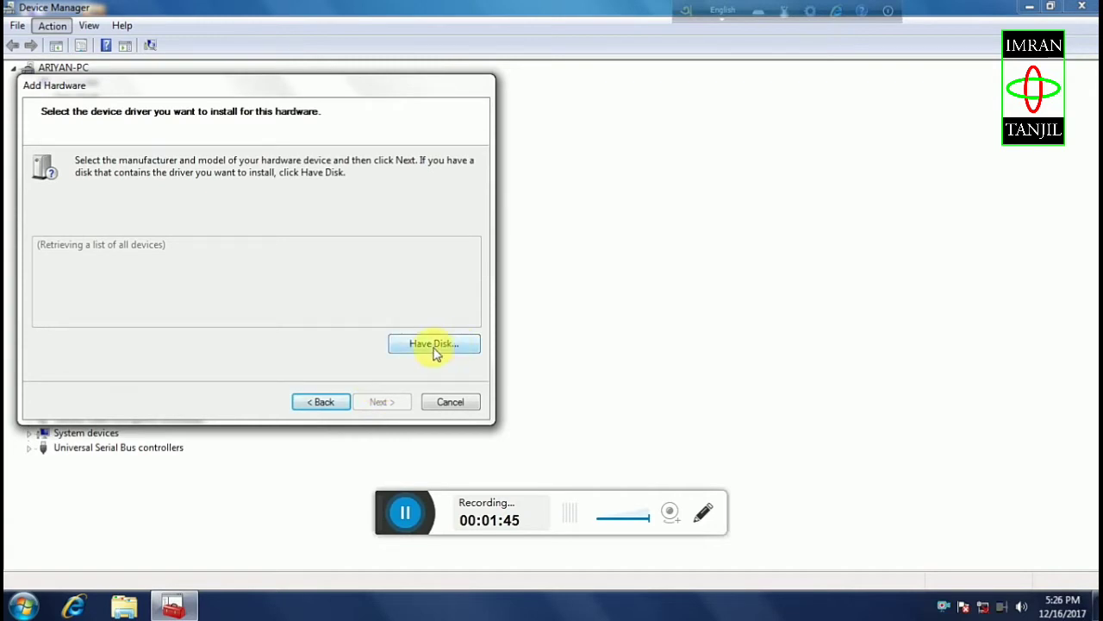
Step: Choose to install the driver from disk and browse to the Win7 folder inside USB VCOM Driver on the desktop
left_click(434, 344)
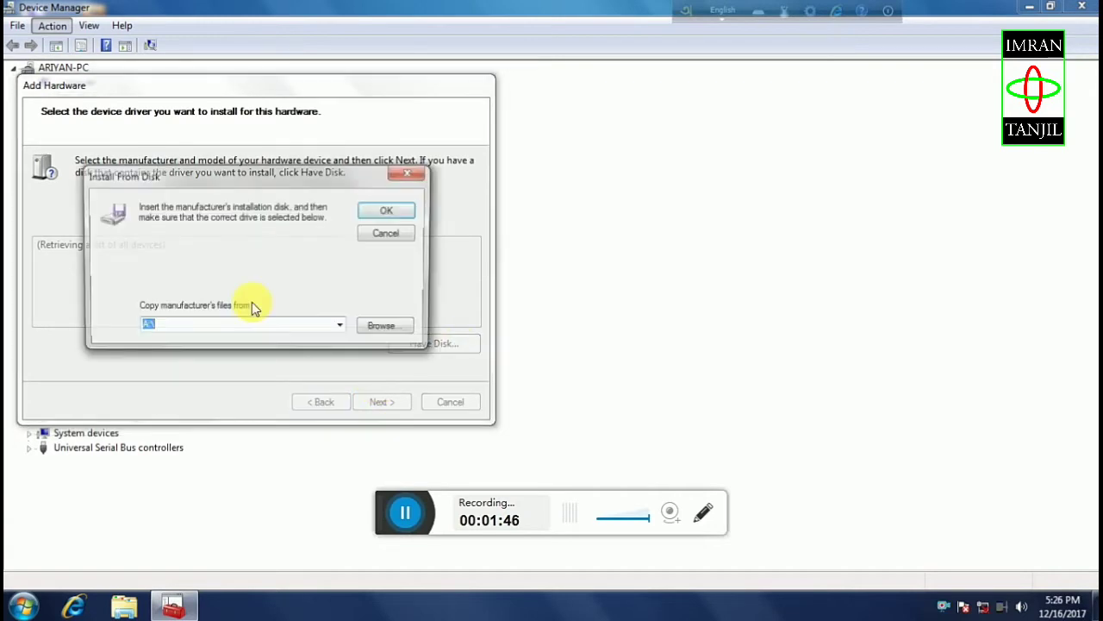
left_click(389, 338)
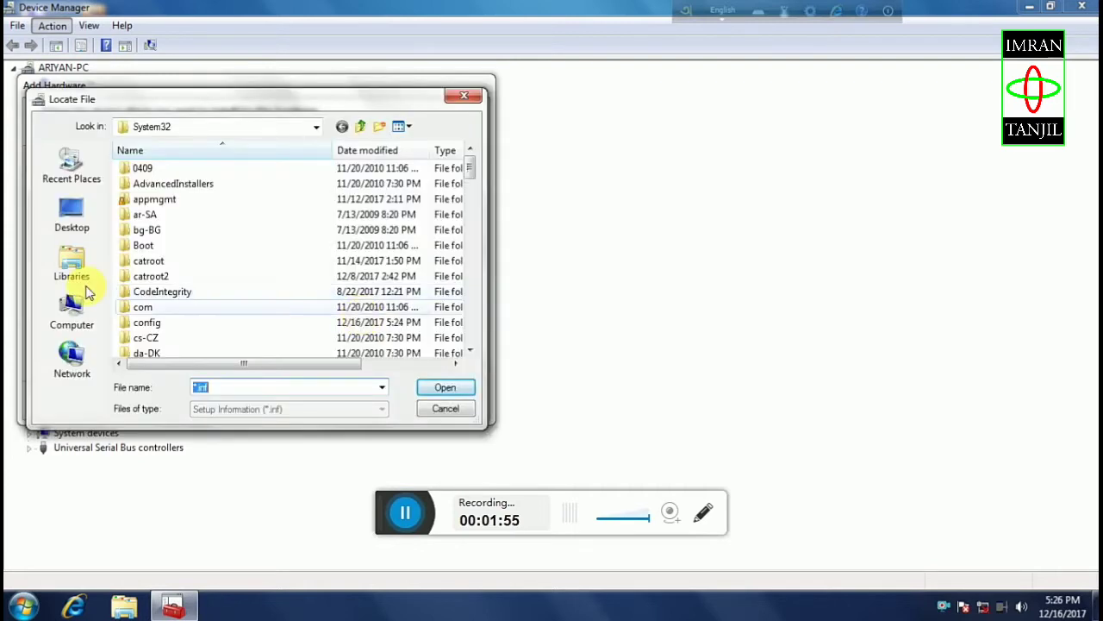
left_click(72, 216)
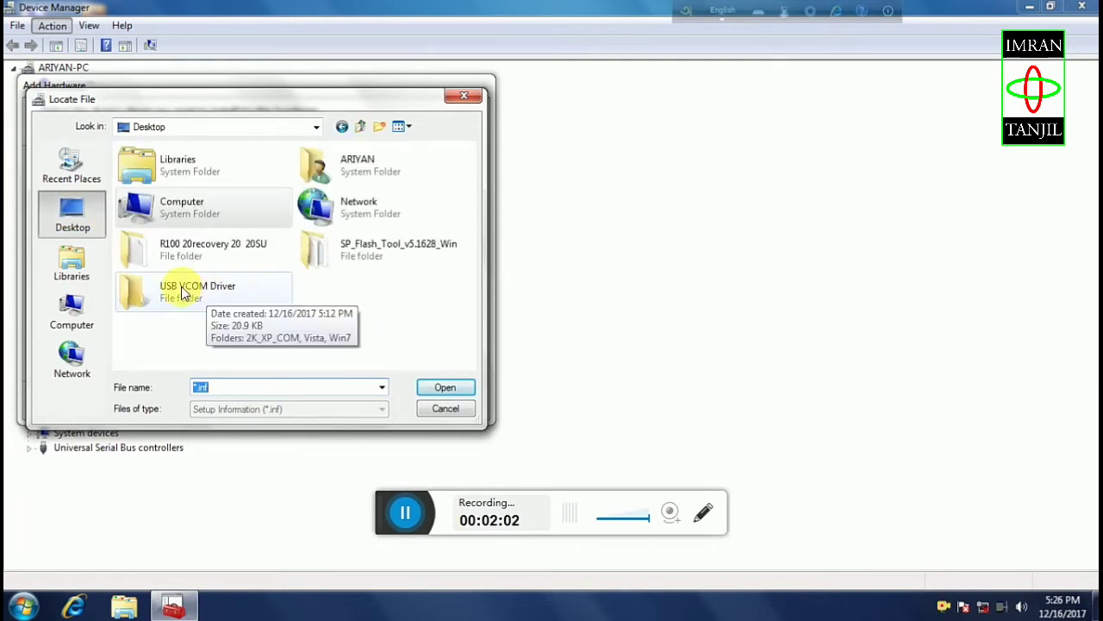
left_click(182, 293)
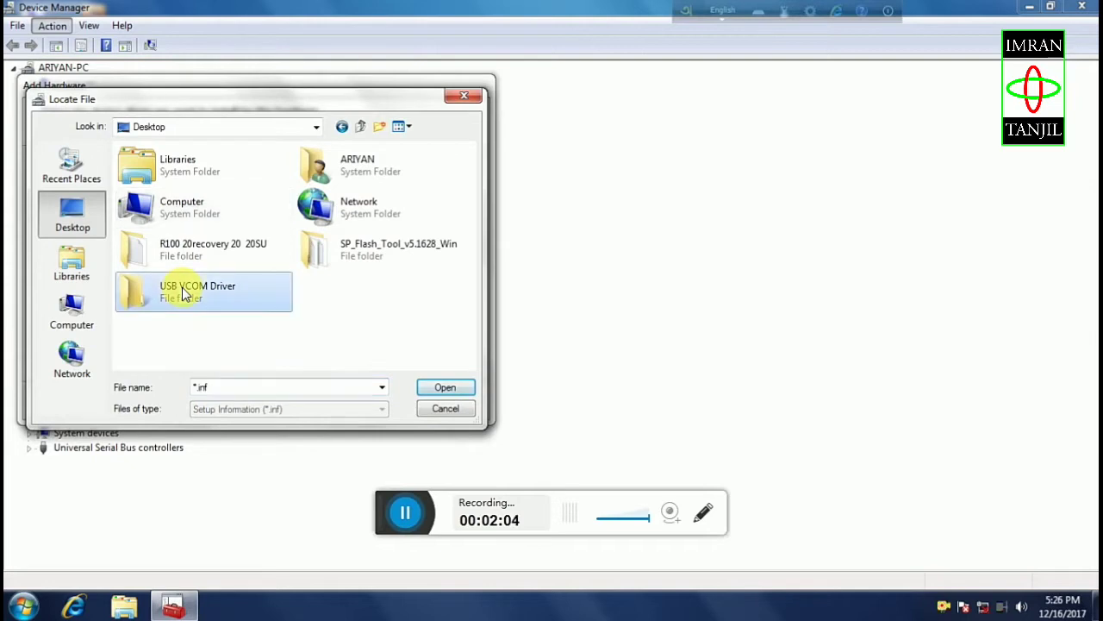
double_click(182, 293)
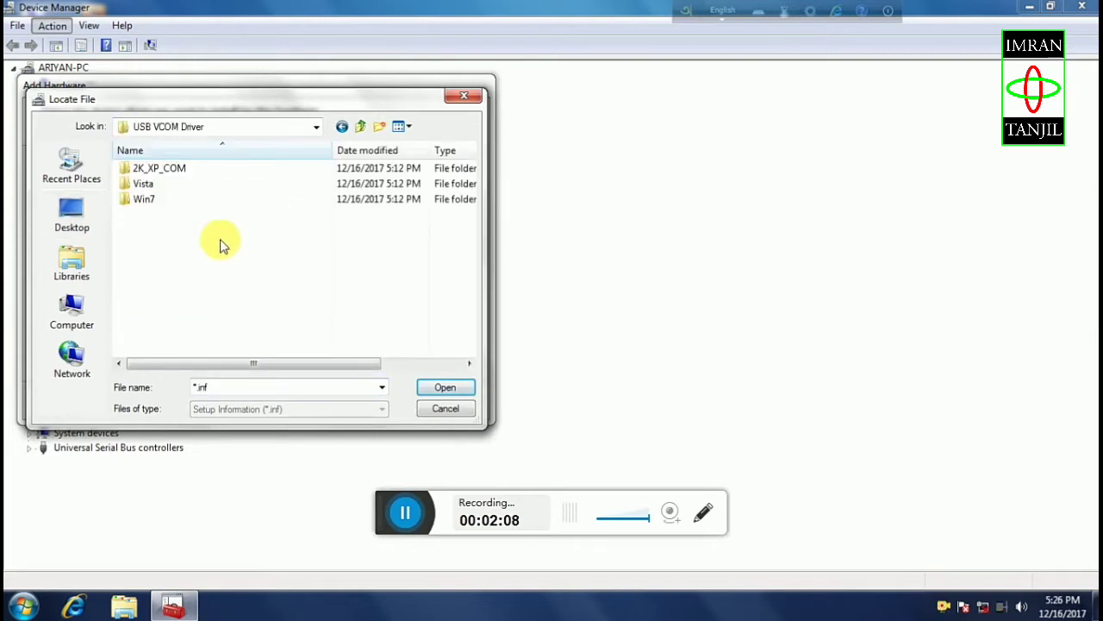
left_click(150, 210)
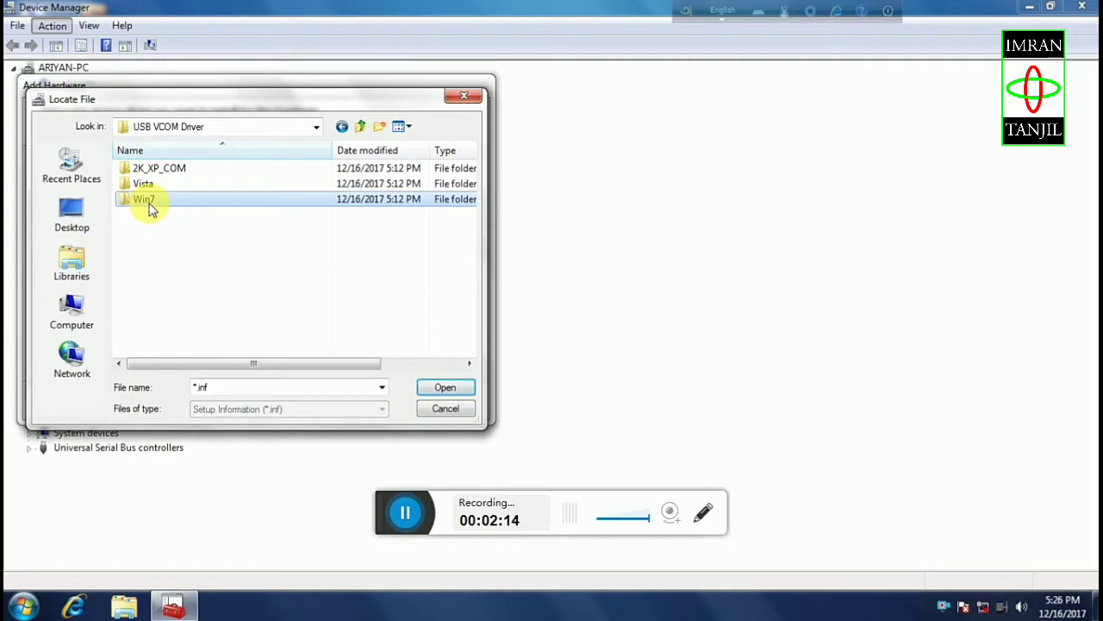
double_click(150, 209)
Step: Load the usb2ser_Win7 setup file as the source of the driver
left_click(150, 176)
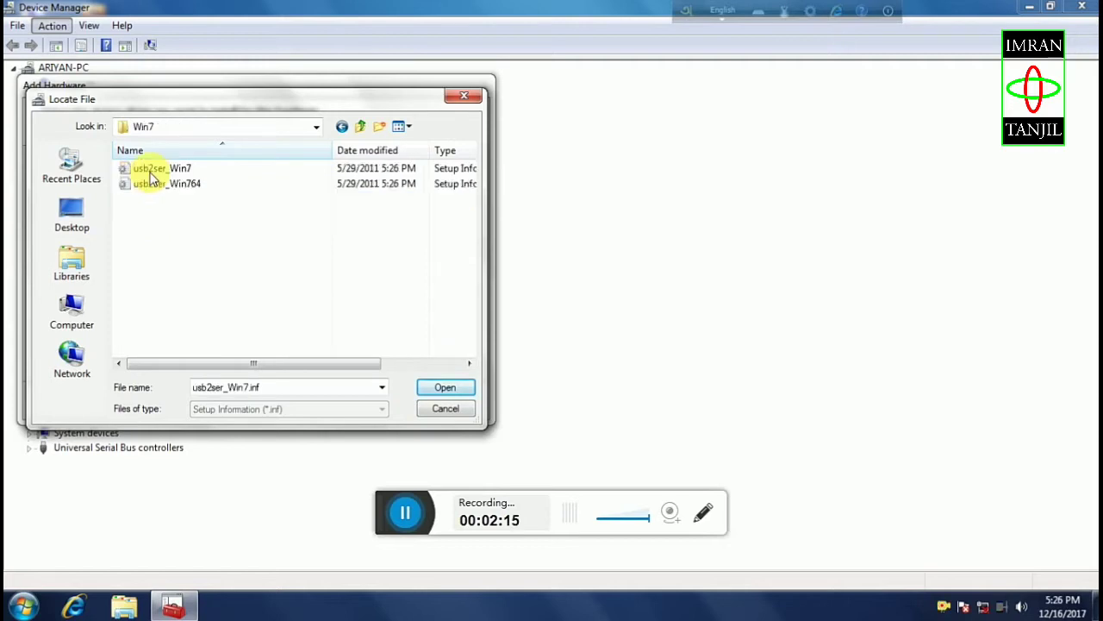
left_click(182, 178)
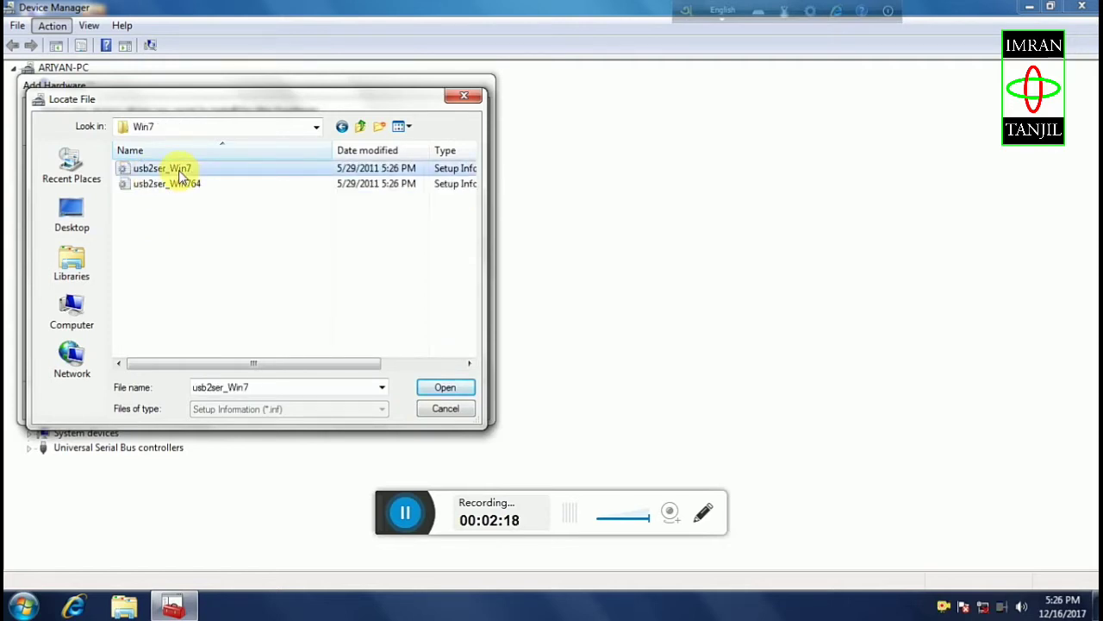
left_click(444, 389)
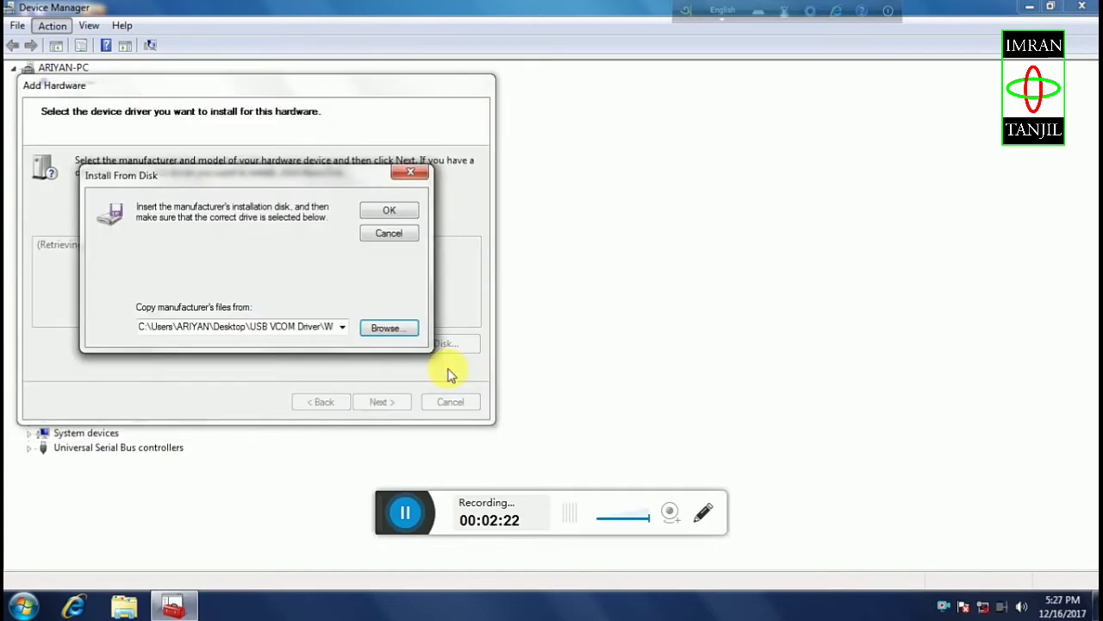
left_click(388, 212)
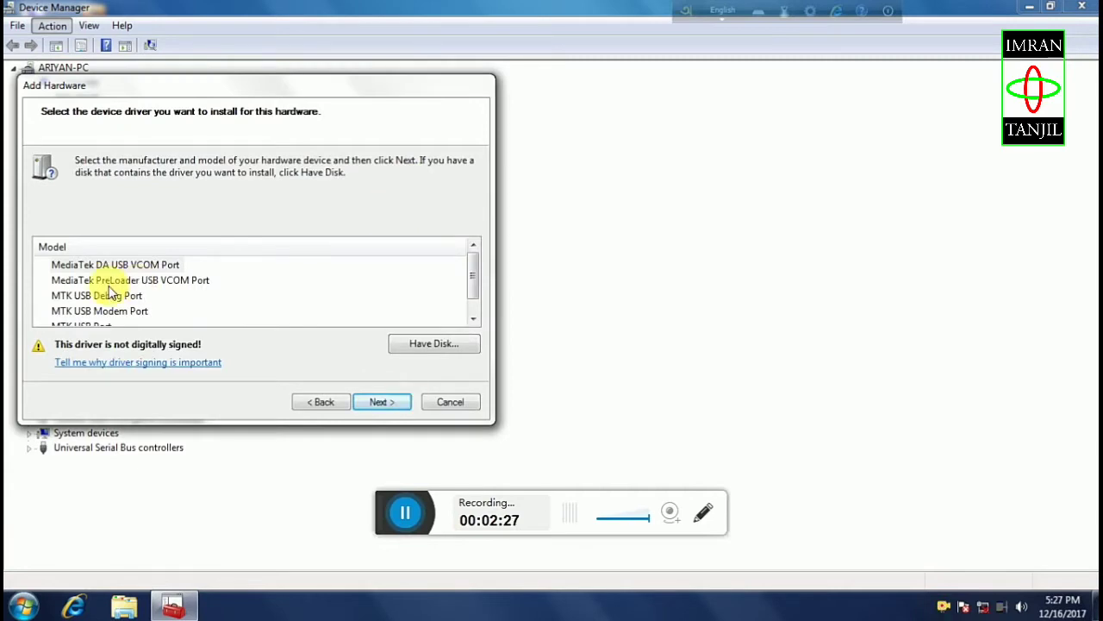
Step: Install the MediaTek DA USB VCOM Port driver and finish the Add Hardware wizard
left_click(376, 405)
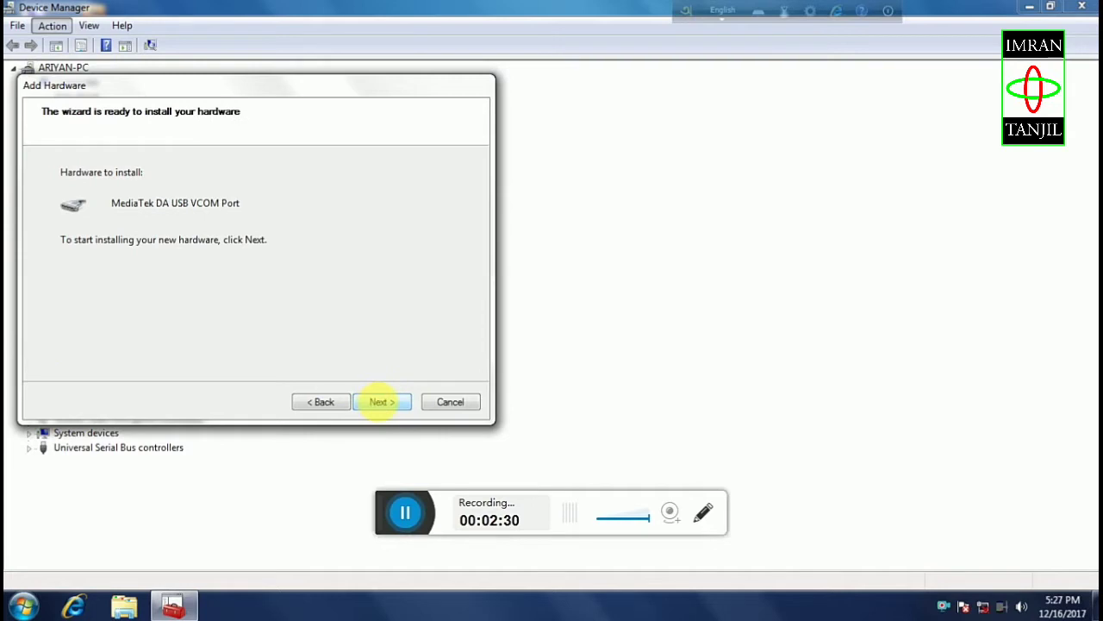
left_click(380, 403)
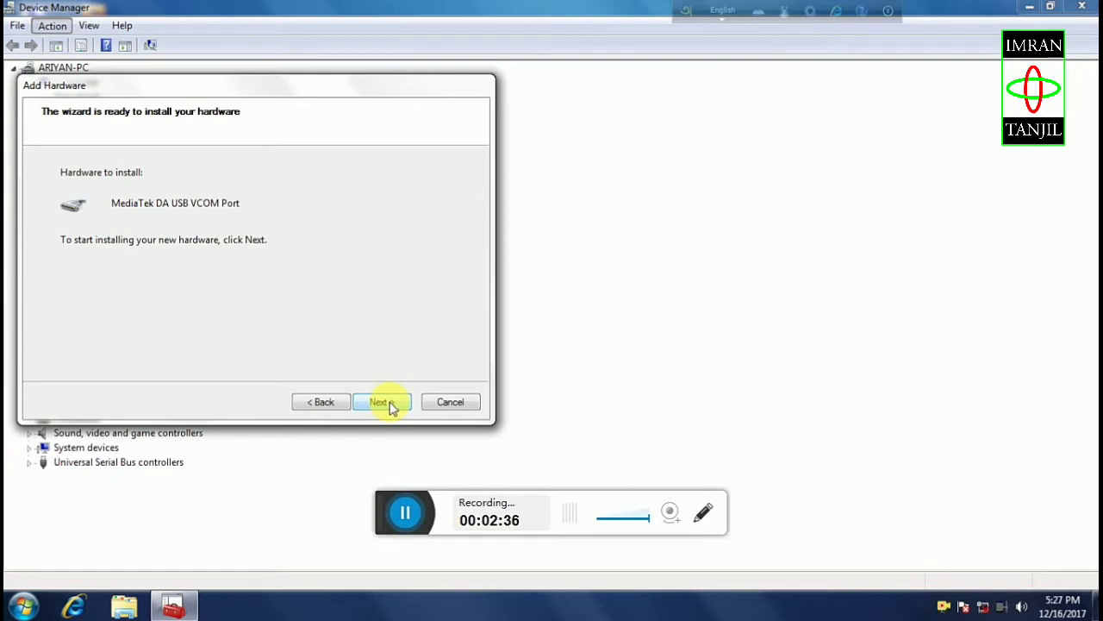
left_click(386, 403)
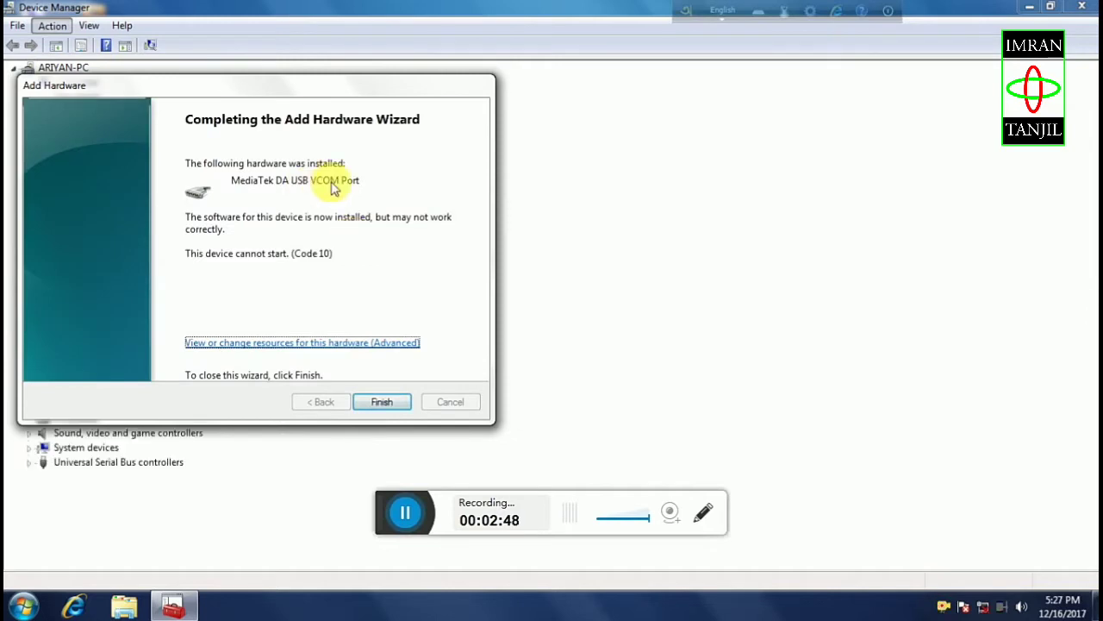
left_click(381, 402)
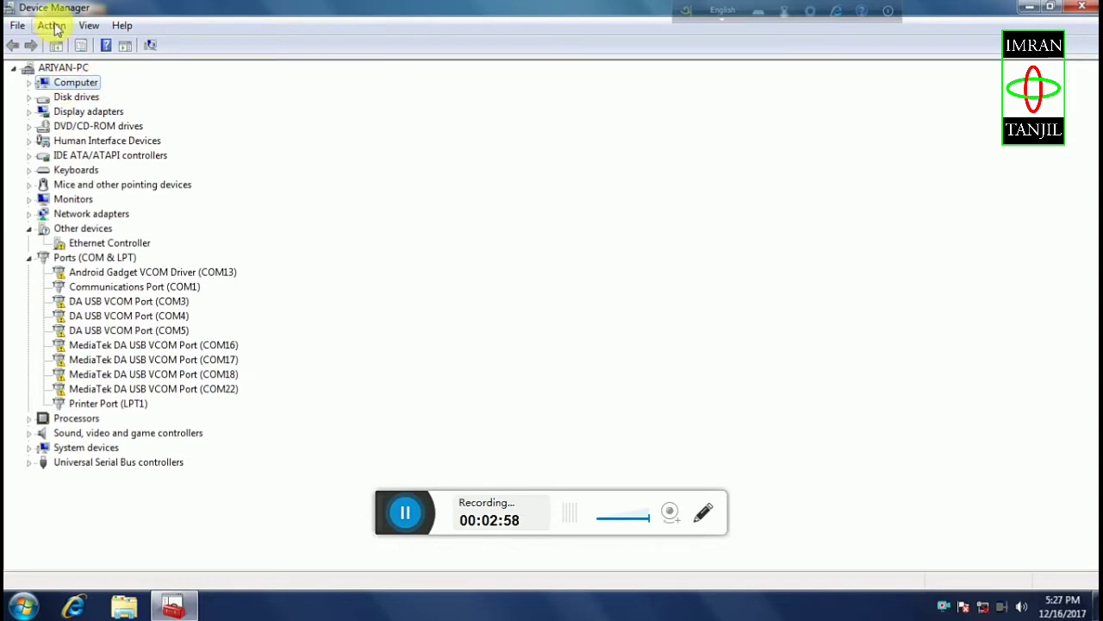
Step: Start adding another legacy hardware device, choosing manual selection from a list with Show All Devices as the hardware type
left_click(51, 26)
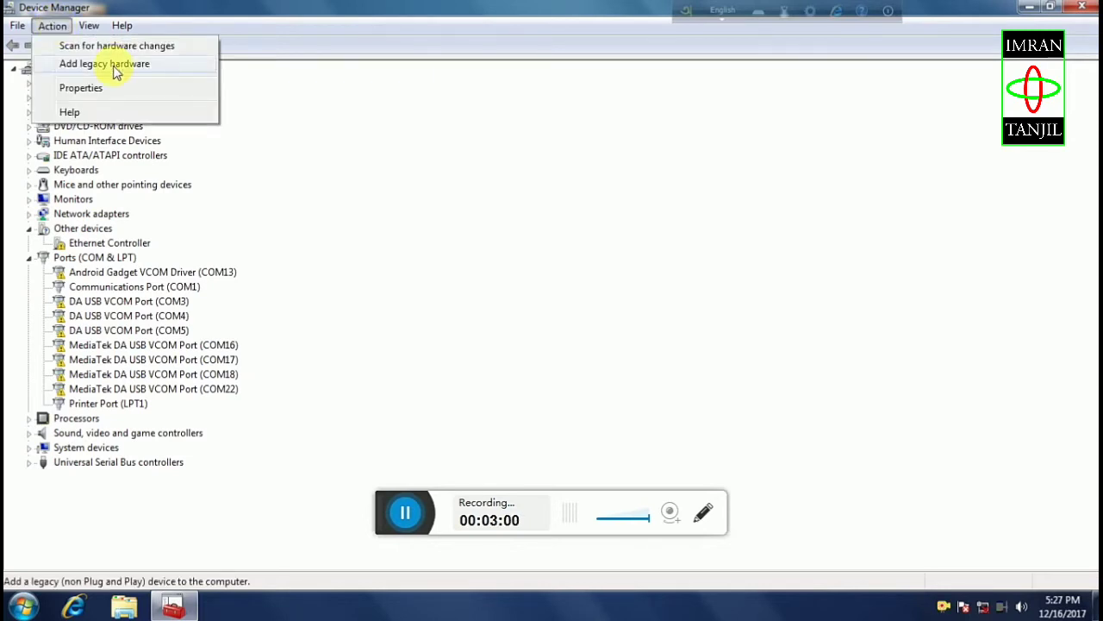
left_click(114, 66)
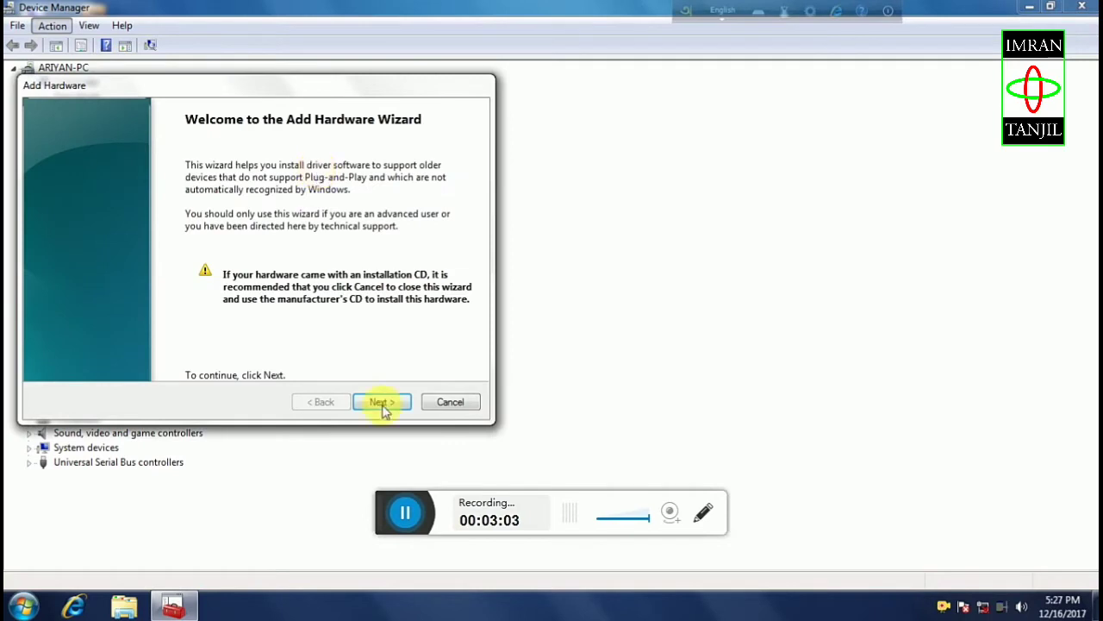
left_click(381, 403)
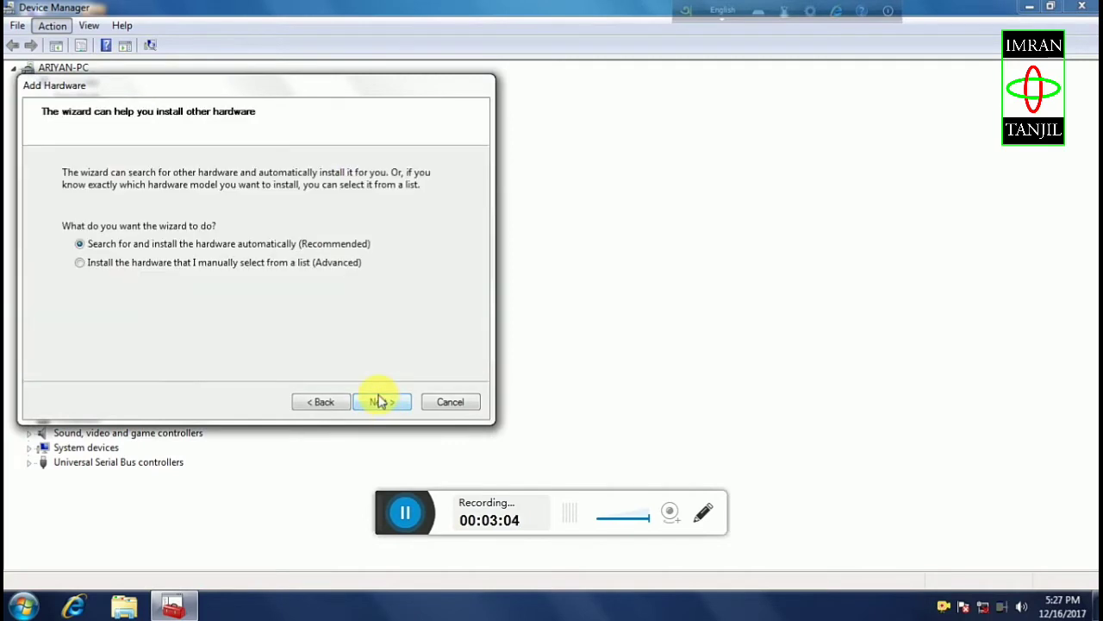
left_click(133, 264)
left_click(392, 393)
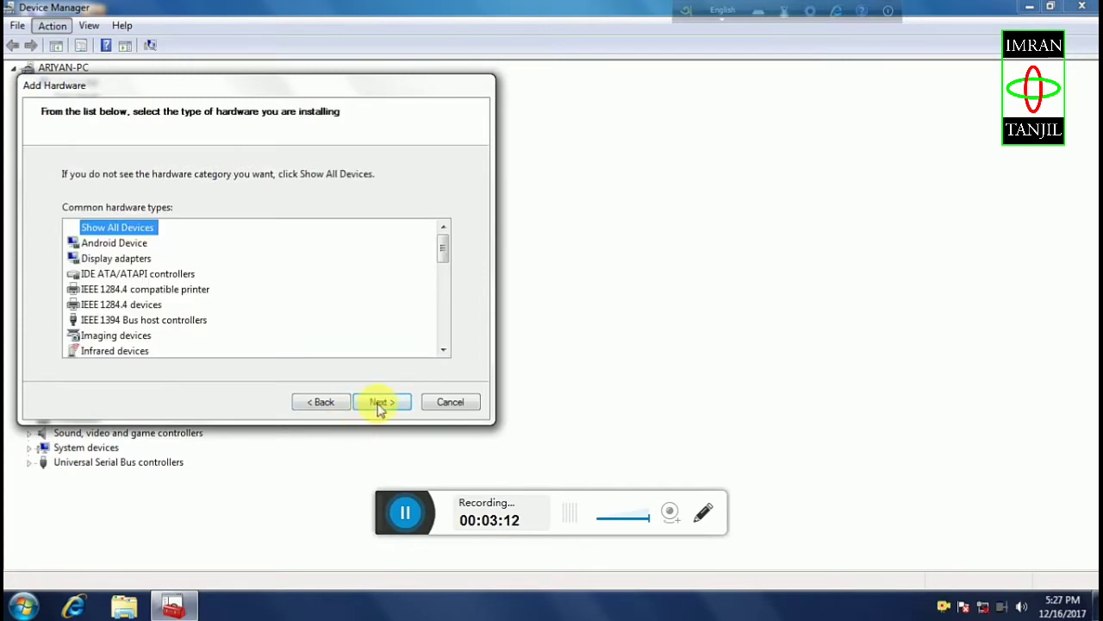
left_click(381, 407)
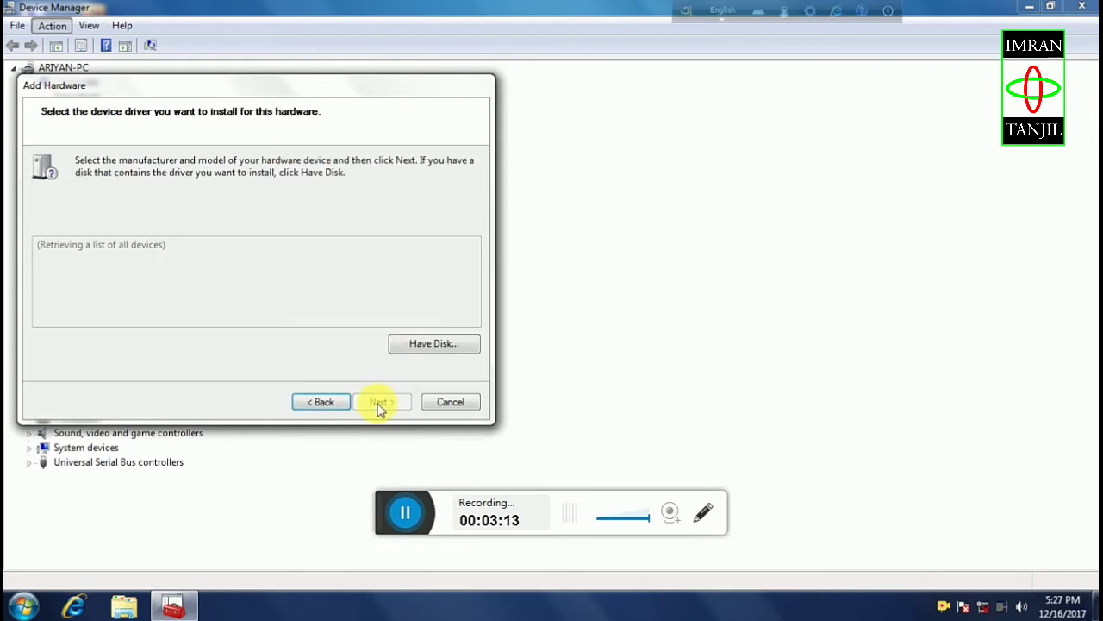
Step: Choose to install the driver from disk and load the usb2ser_Win764 setup file from the Win7 folder
left_click(414, 347)
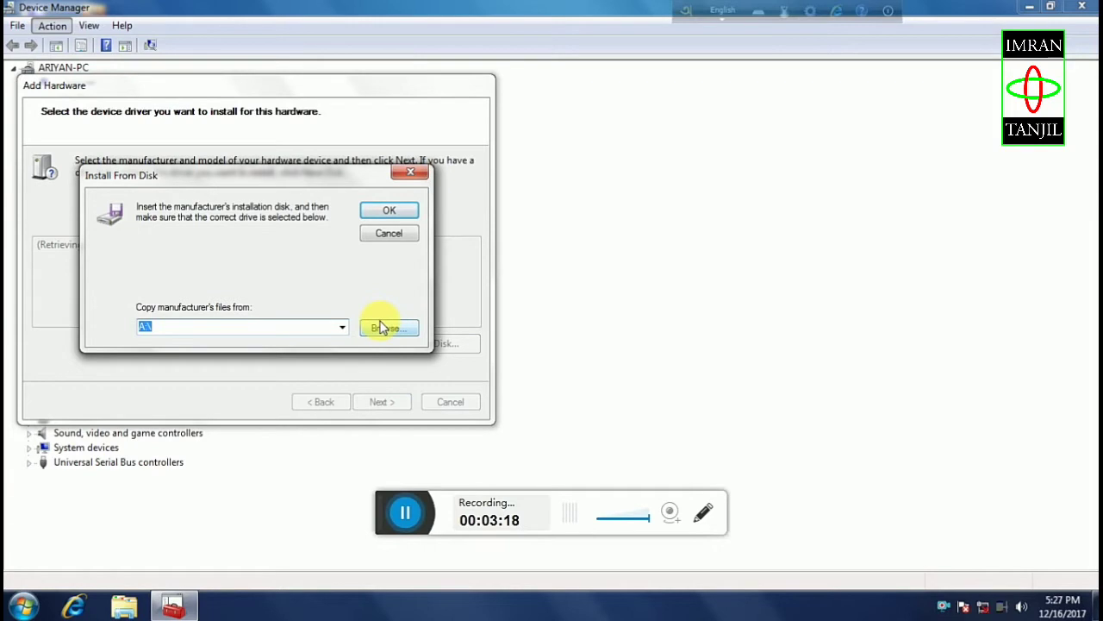
left_click(381, 328)
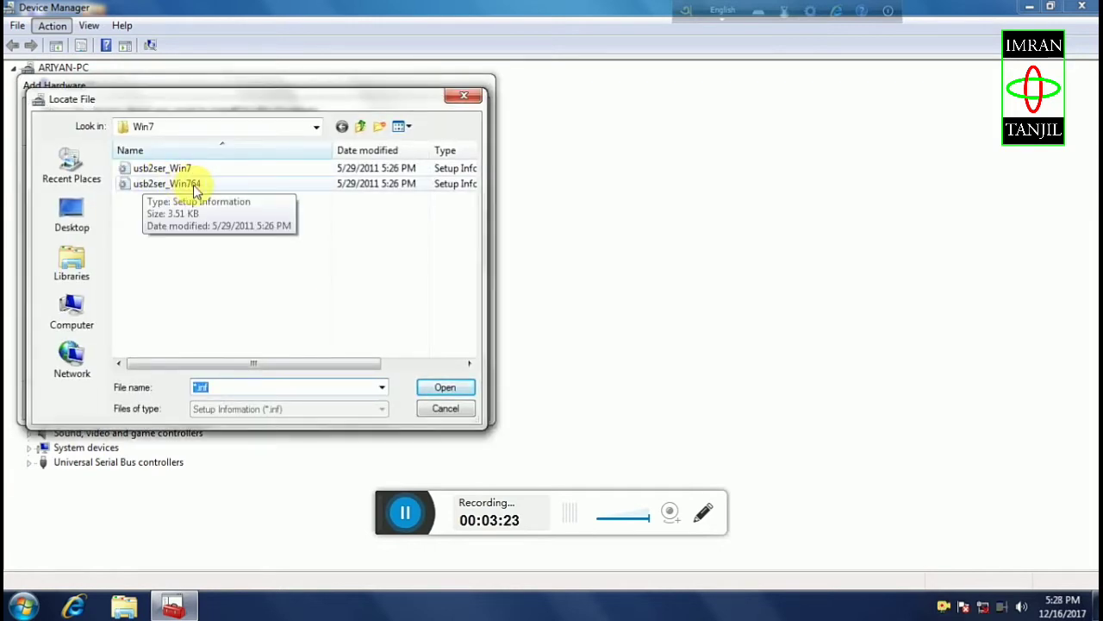
left_click(189, 188)
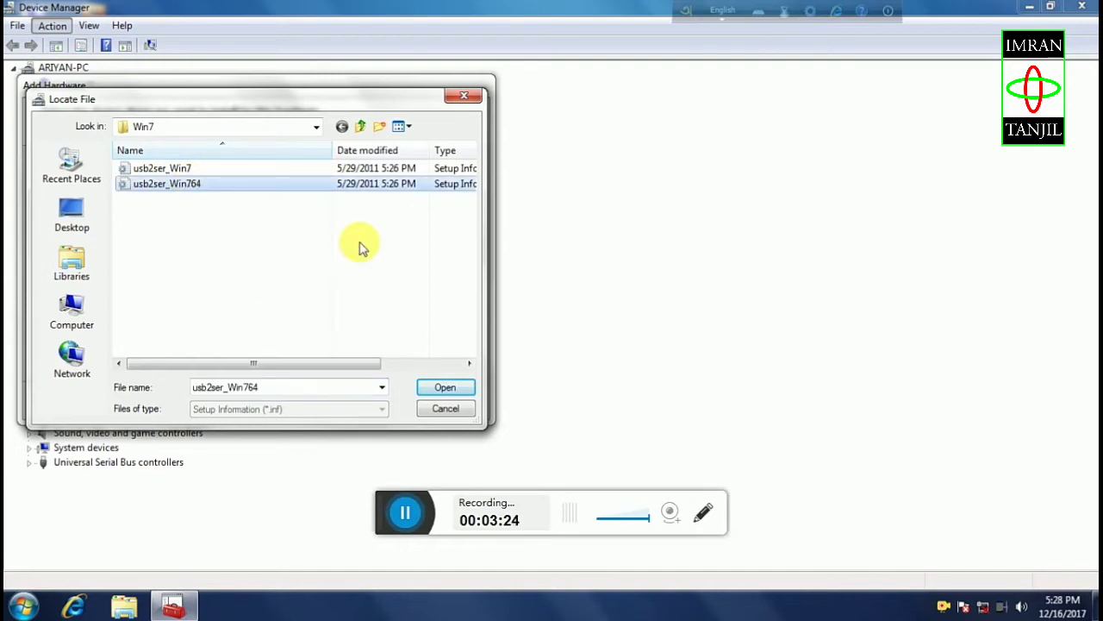
left_click(445, 389)
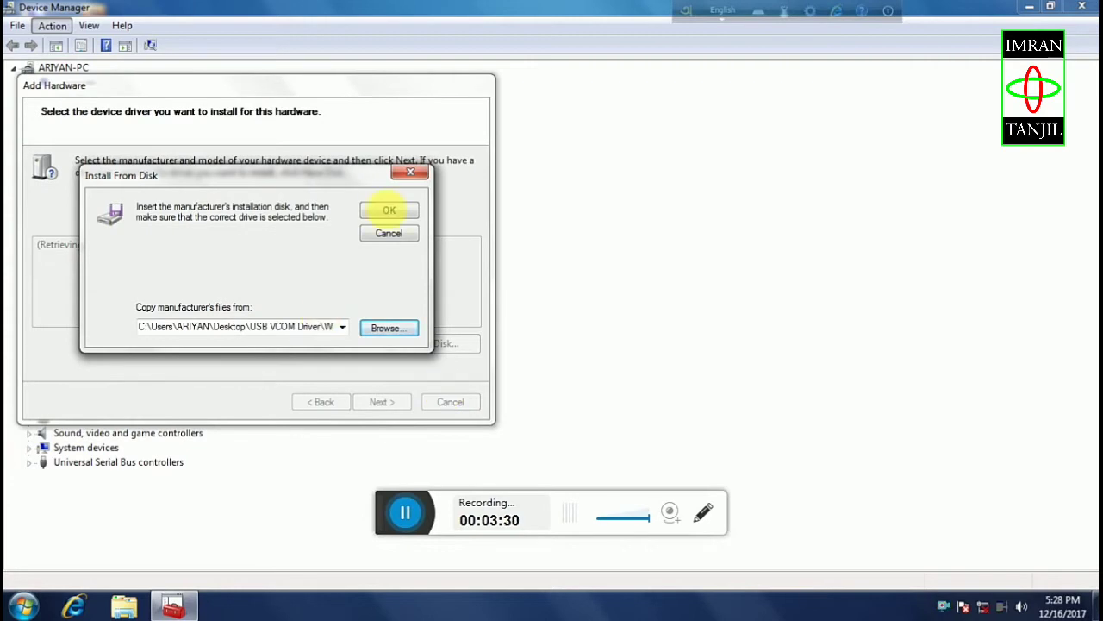
left_click(389, 210)
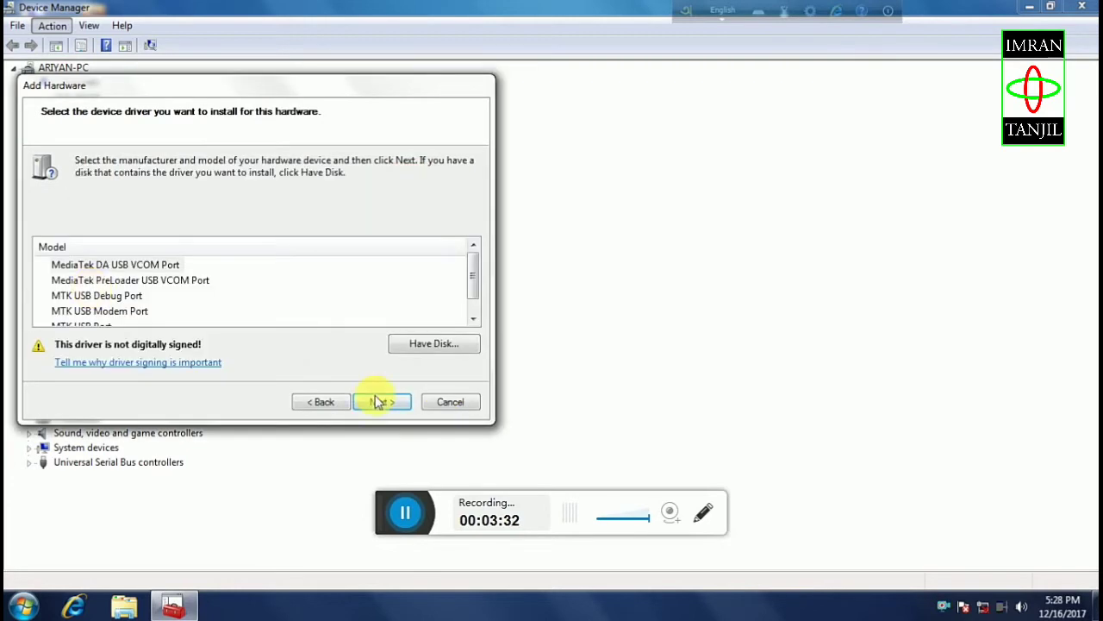
Step: Install the MediaTek DA USB VCOM Port from the loaded 64-bit driver and finish the Add Hardware wizard
left_click(379, 402)
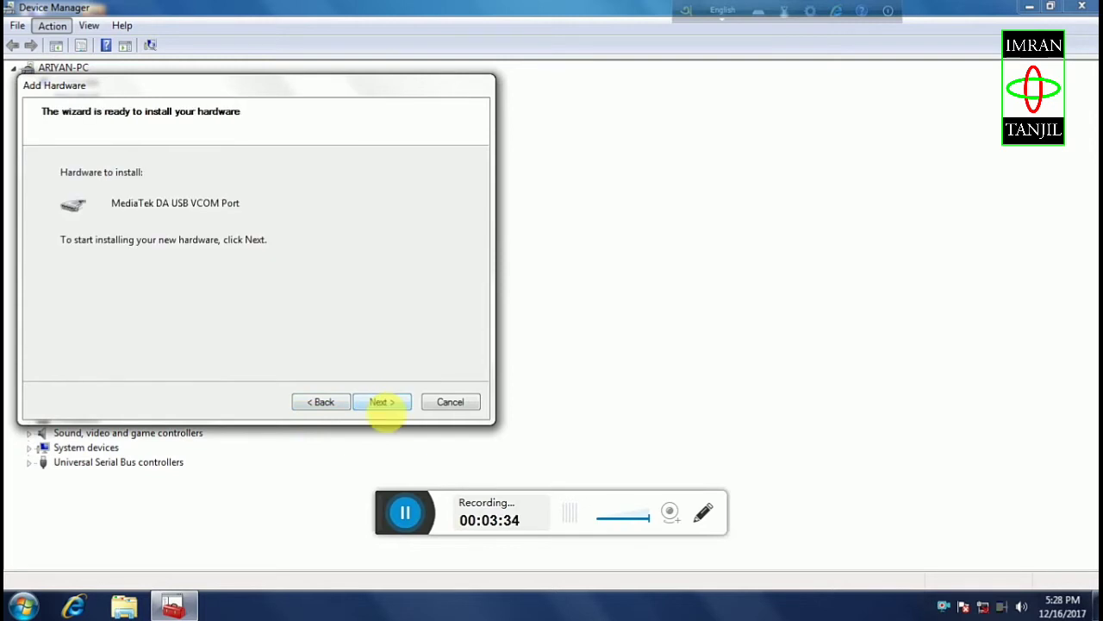
left_click(383, 403)
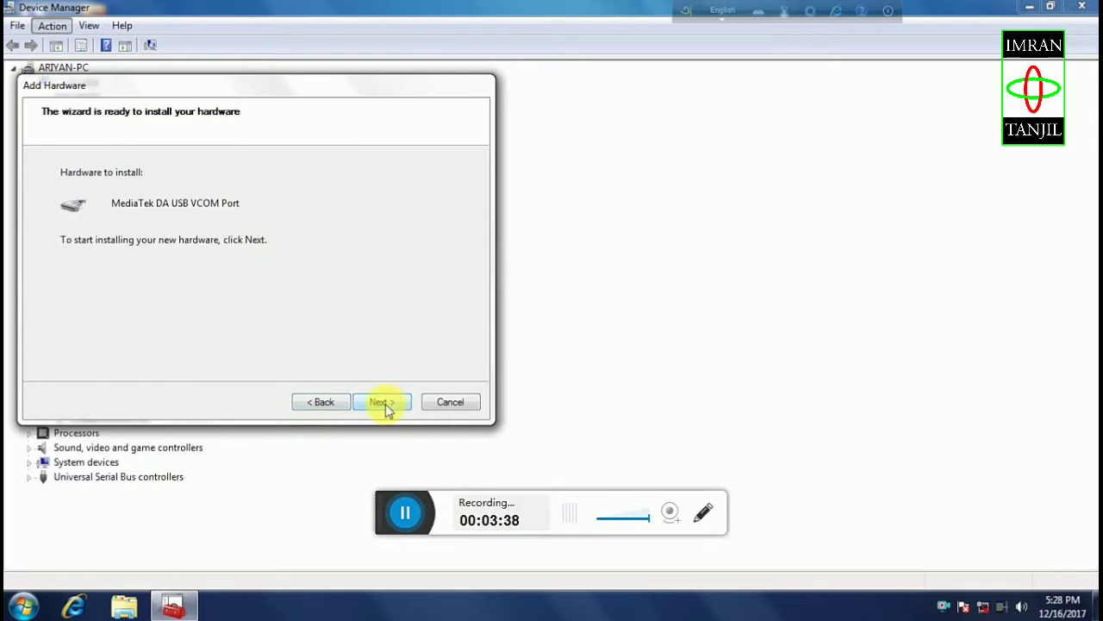
left_click(385, 403)
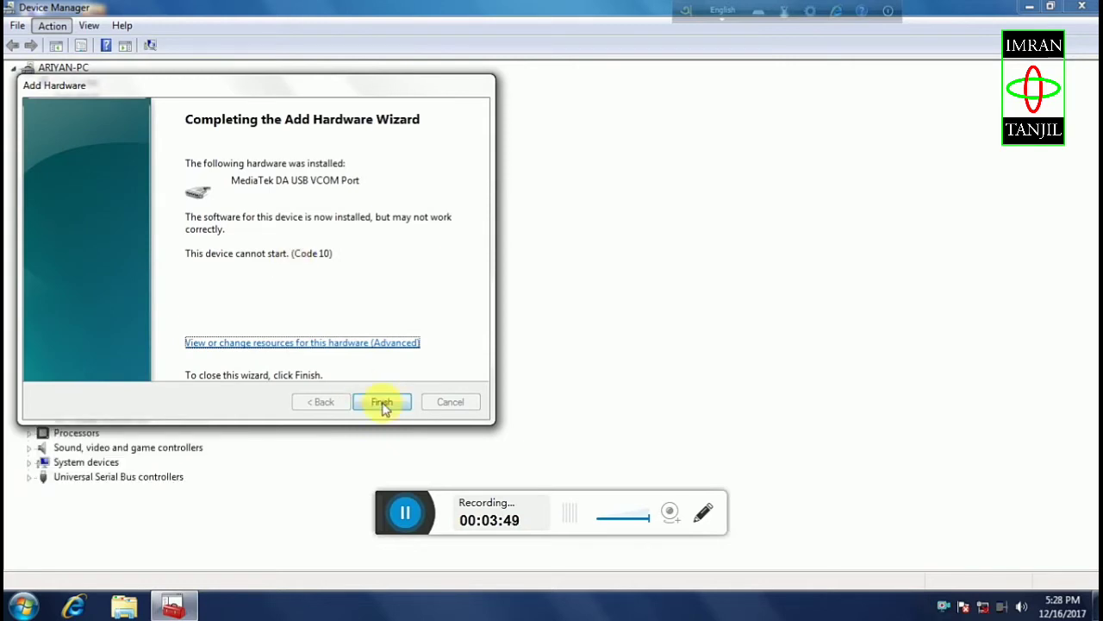
left_click(381, 402)
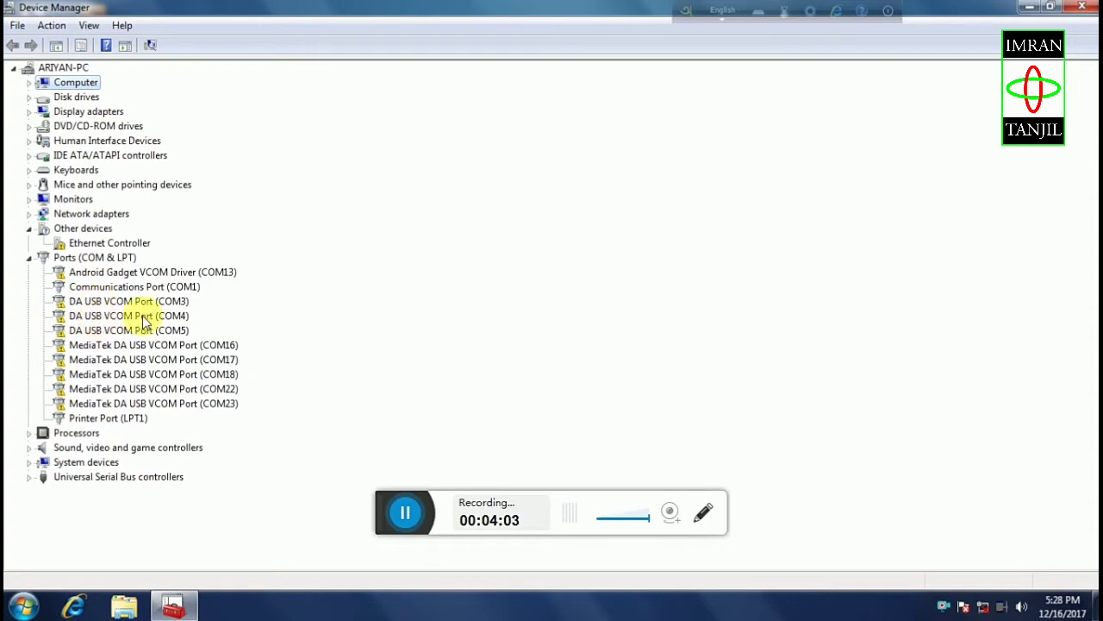
left_click(703, 513)
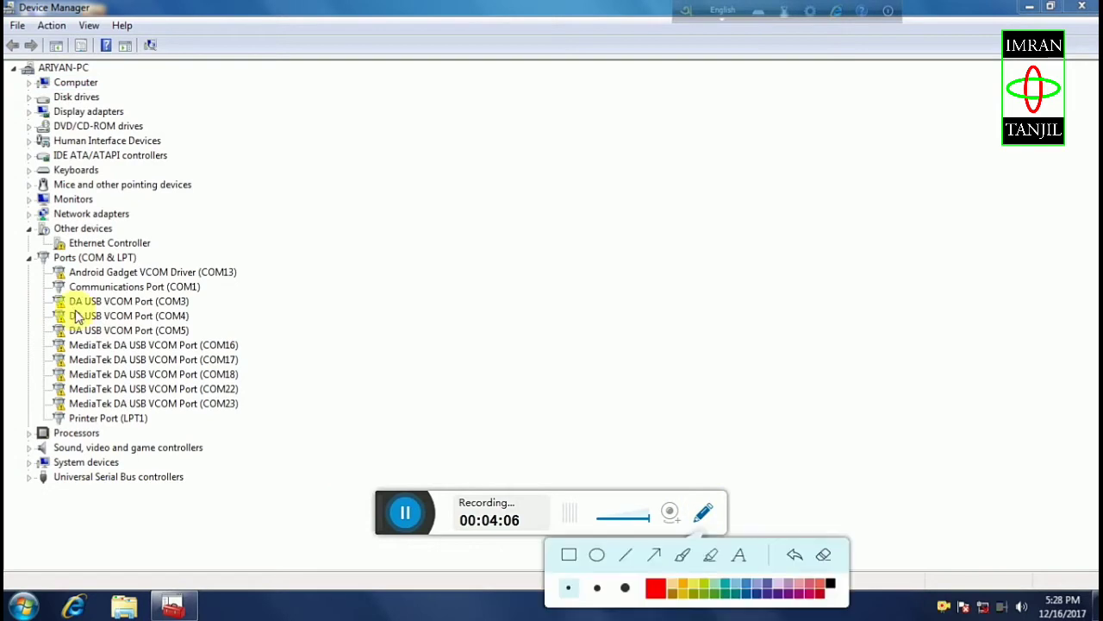
left_click(656, 588)
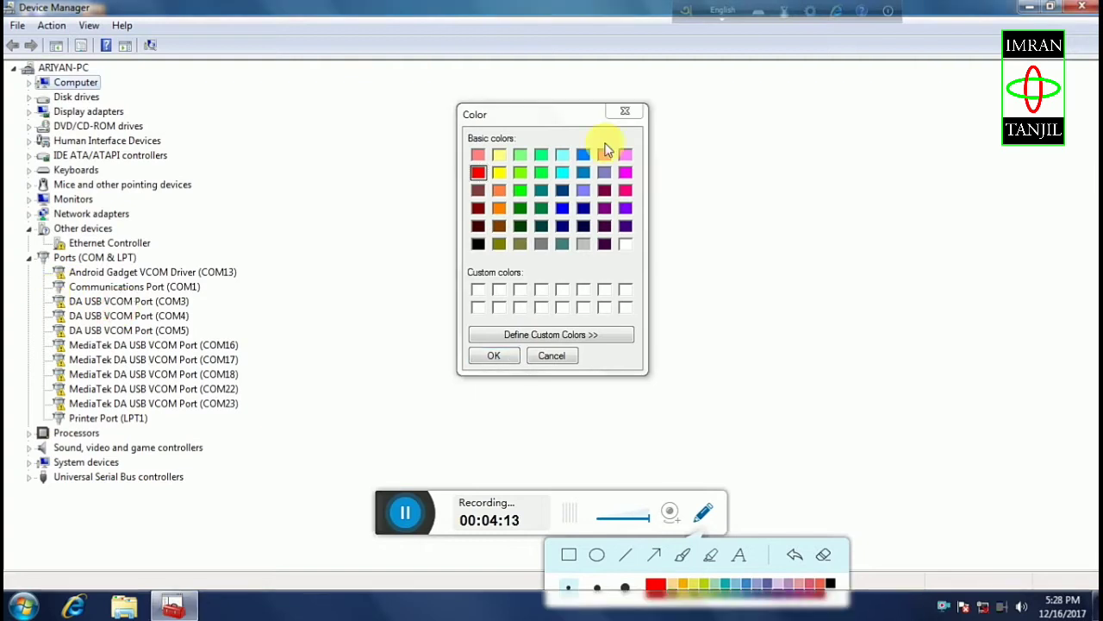
left_click(495, 357)
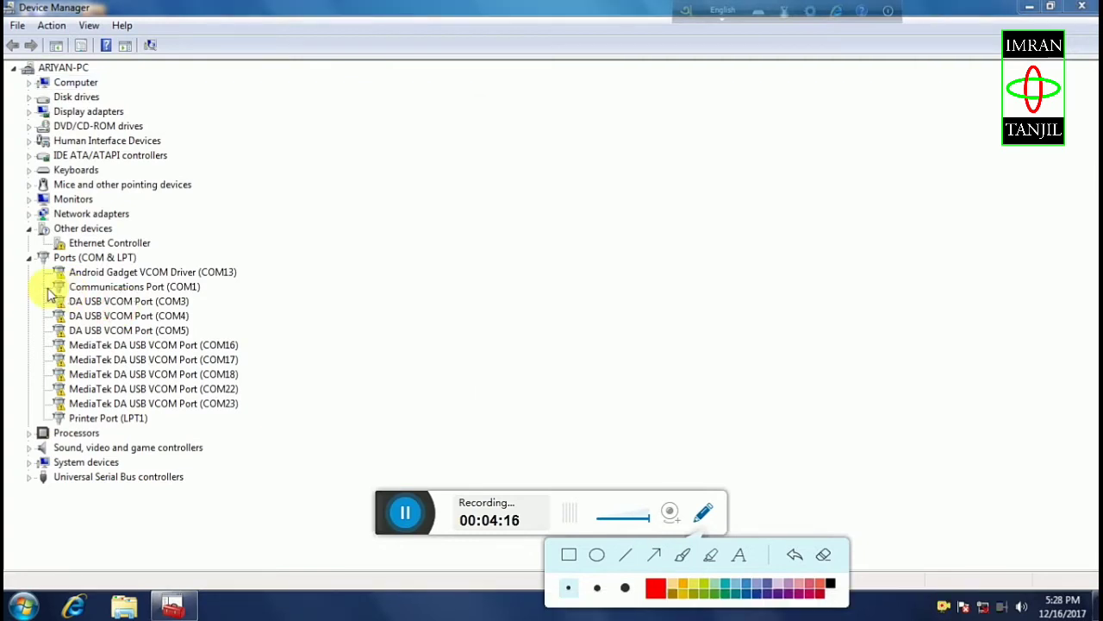
left_click(52, 293)
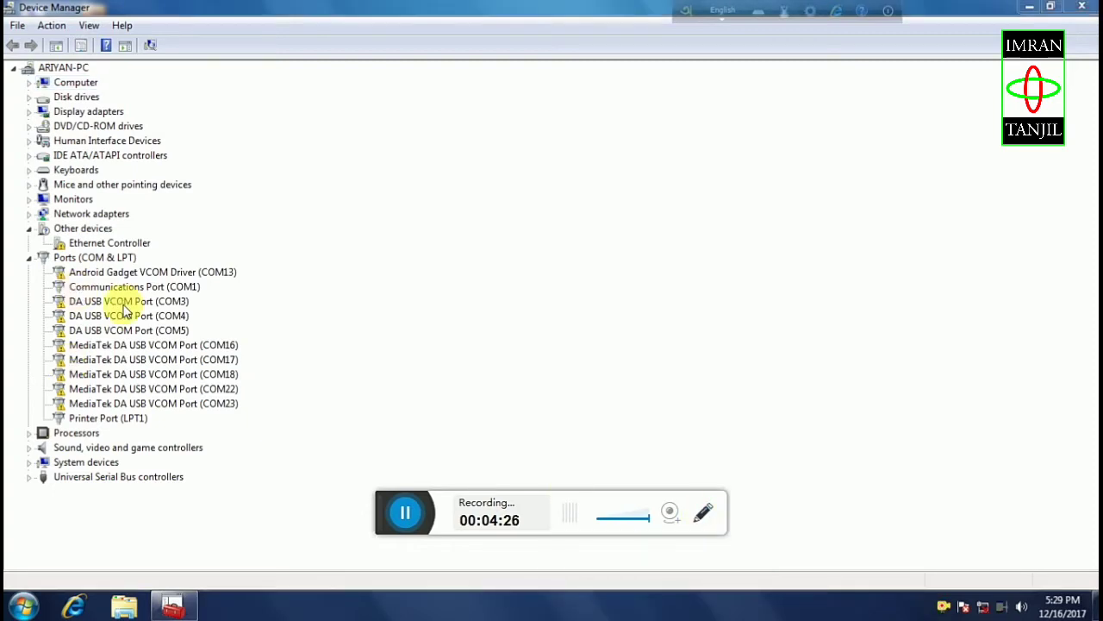
Step: Close Device Manager and refresh the desktop
left_click(1083, 7)
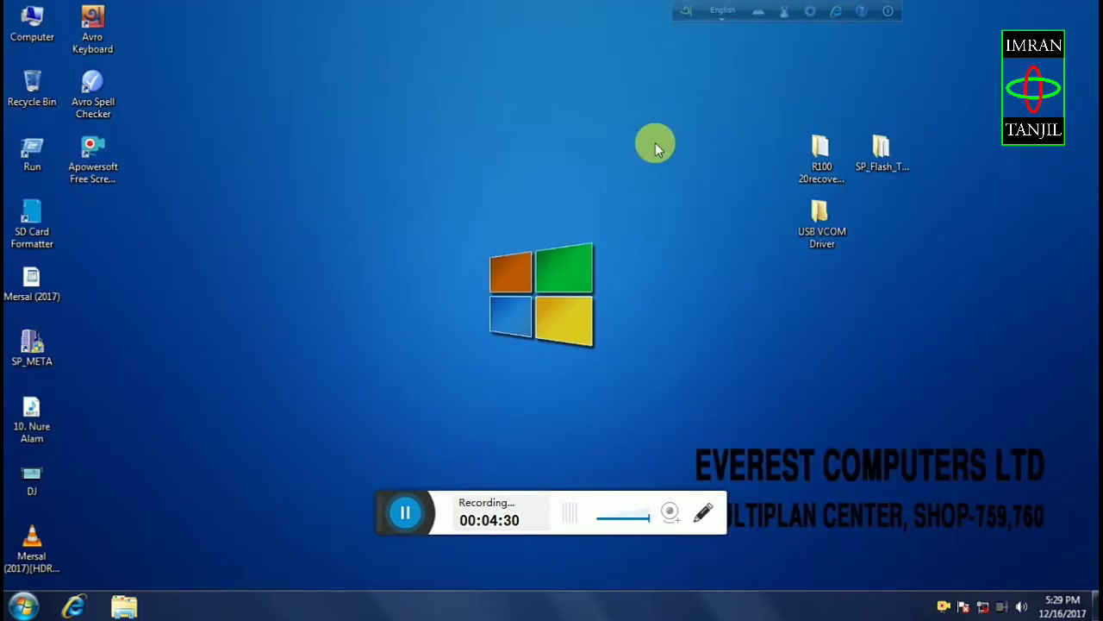
right_click(539, 216)
left_click(546, 235)
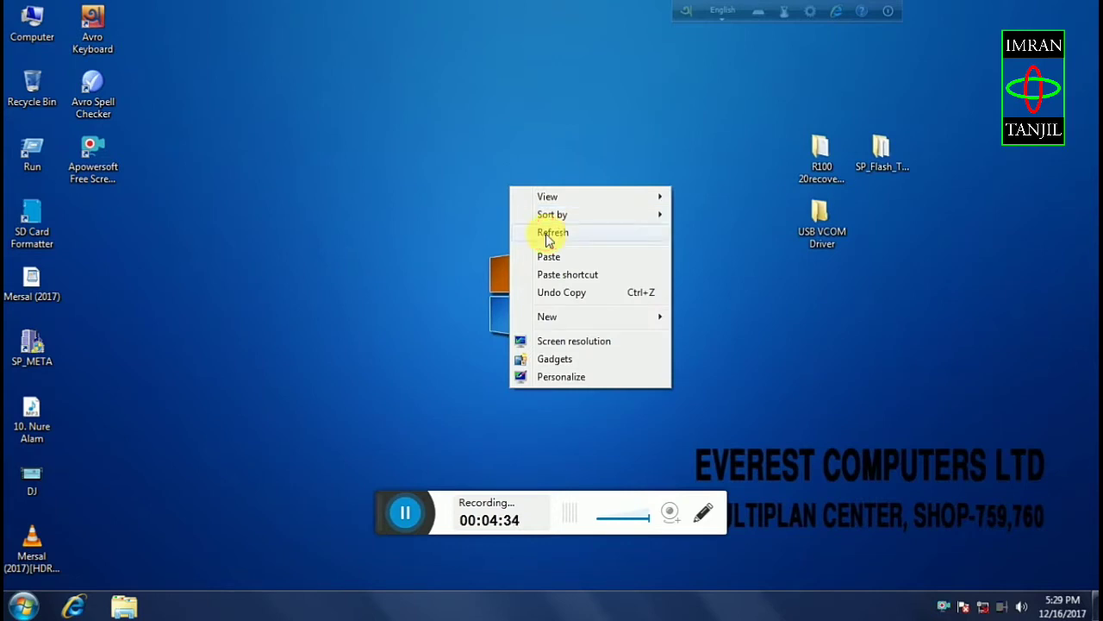
right_click(435, 170)
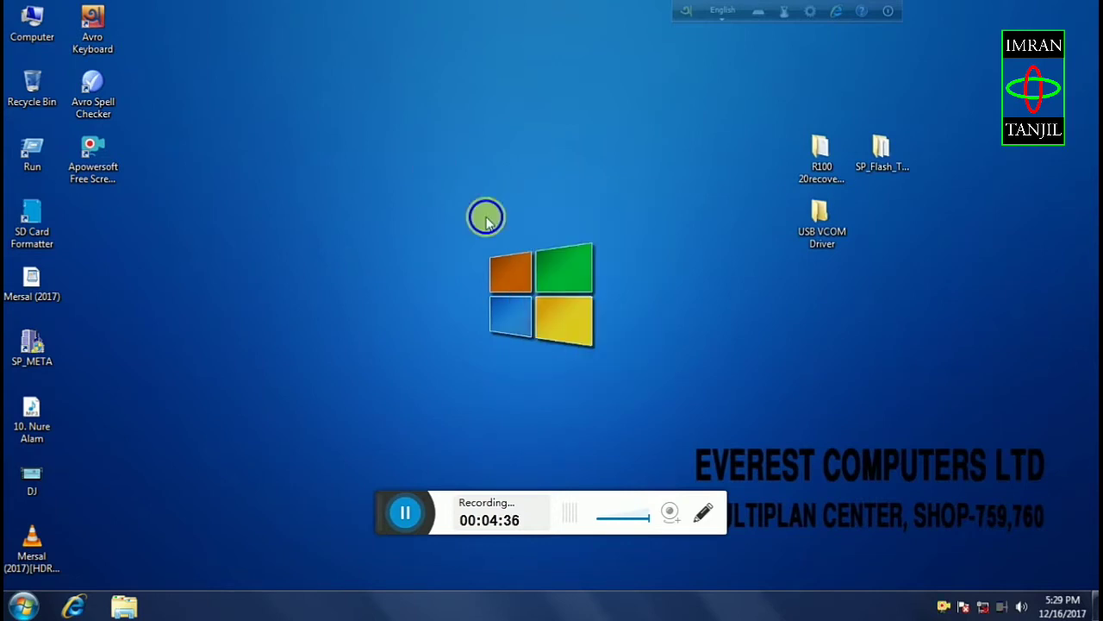
left_click(487, 220)
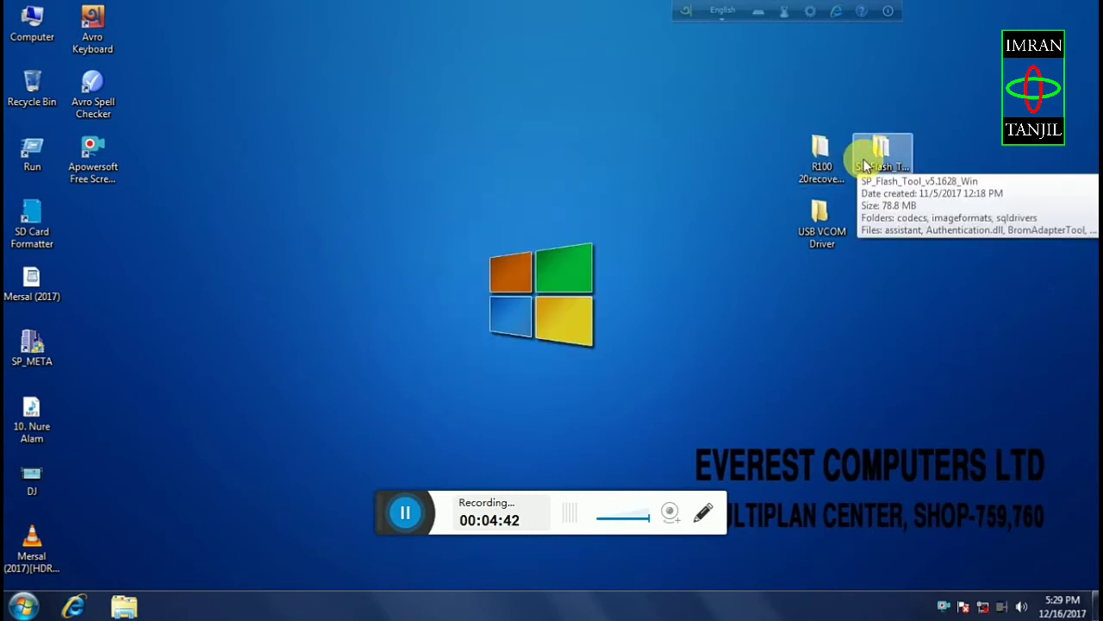
Step: Examine the files in the R100 recovery & SU folder inside the desktop's R100 20recovery folder, and minimize the window
left_click(820, 155)
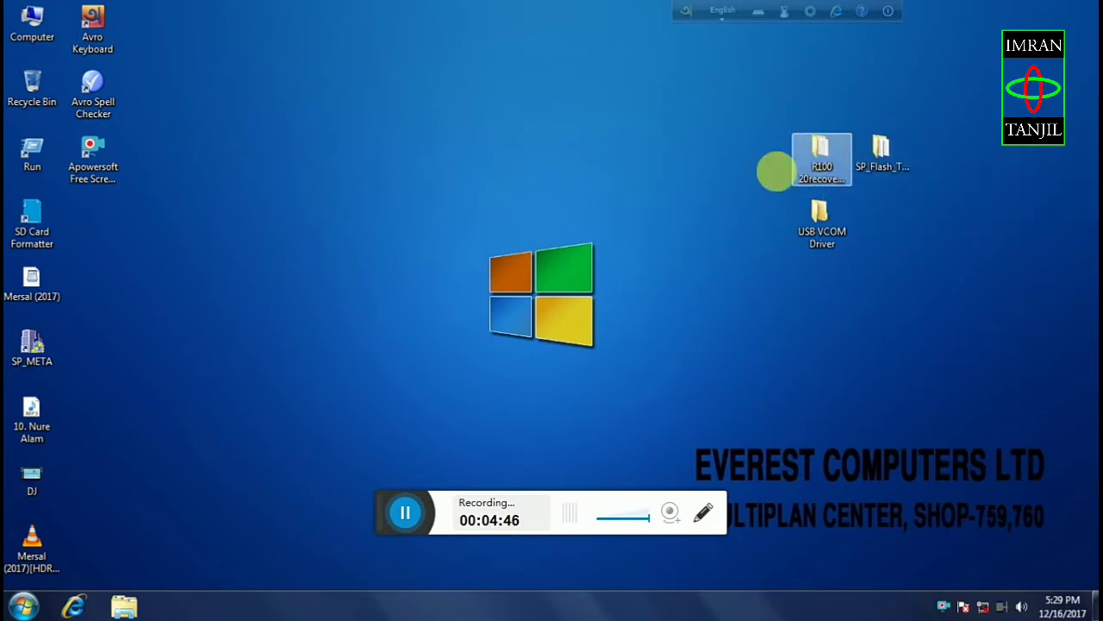
key("Return")
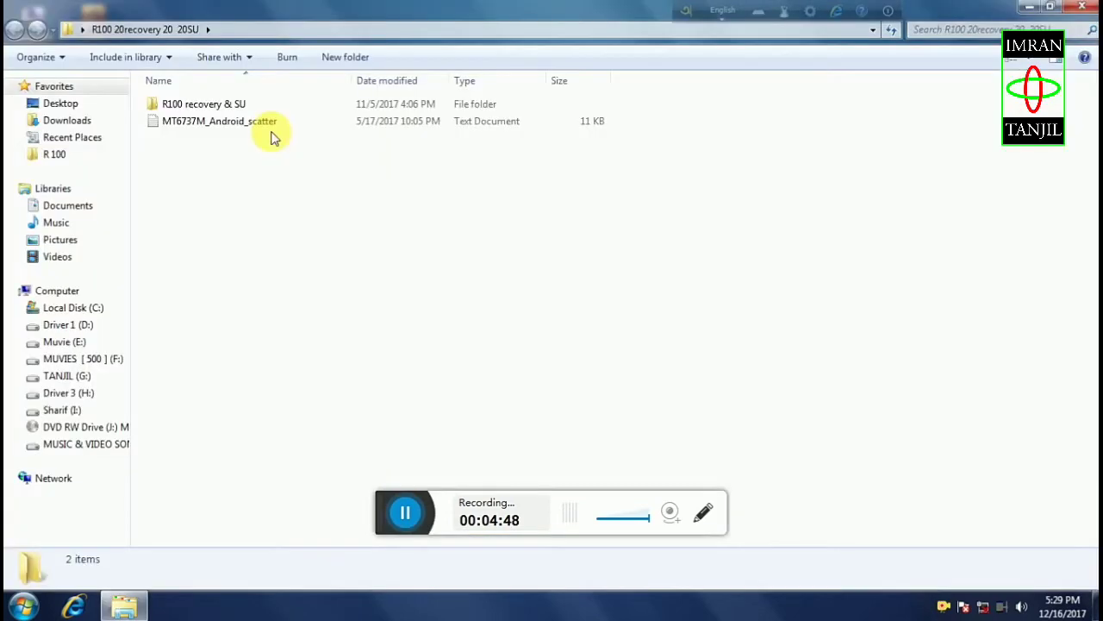
left_click(189, 110)
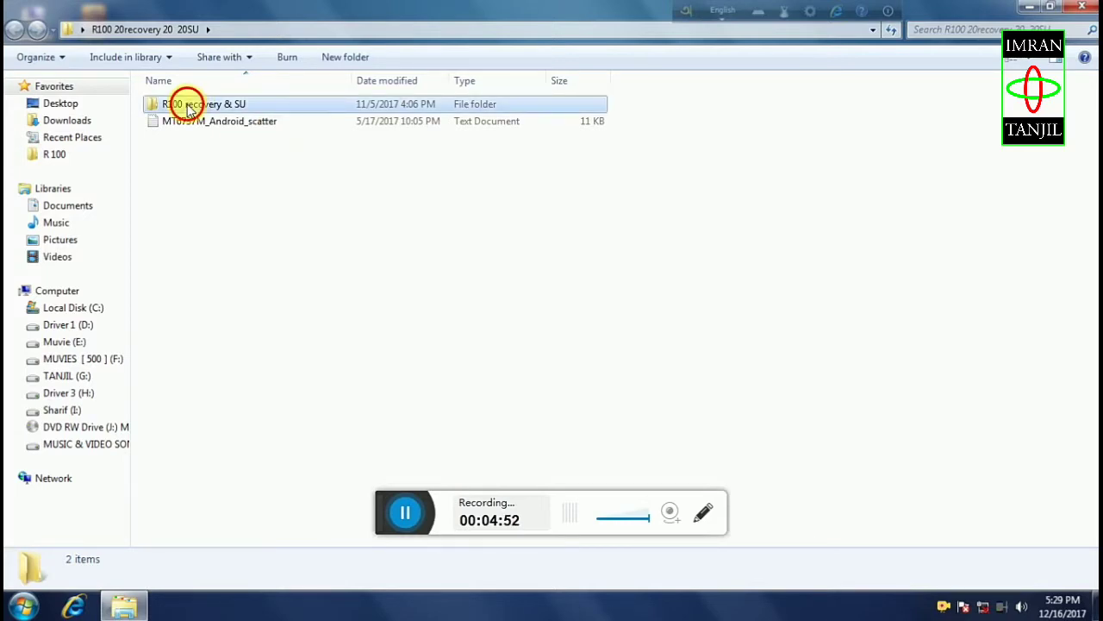
double_click(188, 109)
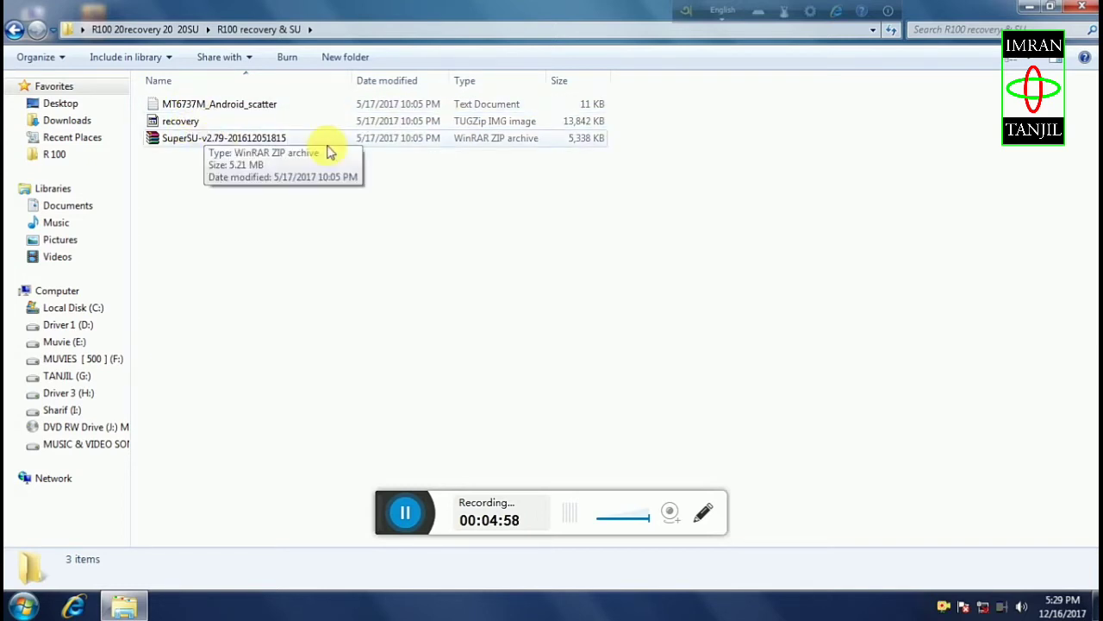
left_click(1026, 8)
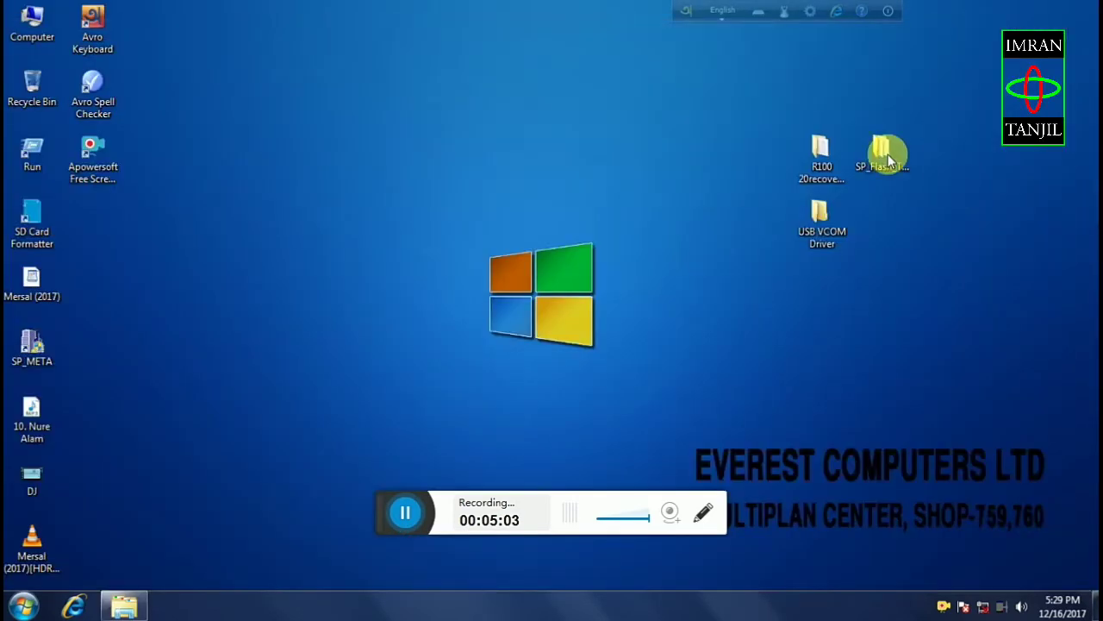
Step: Open the SP_Flash_Tool_v5.1628_Win folder on the desktop and run flash_tool as administrator
left_click(885, 155)
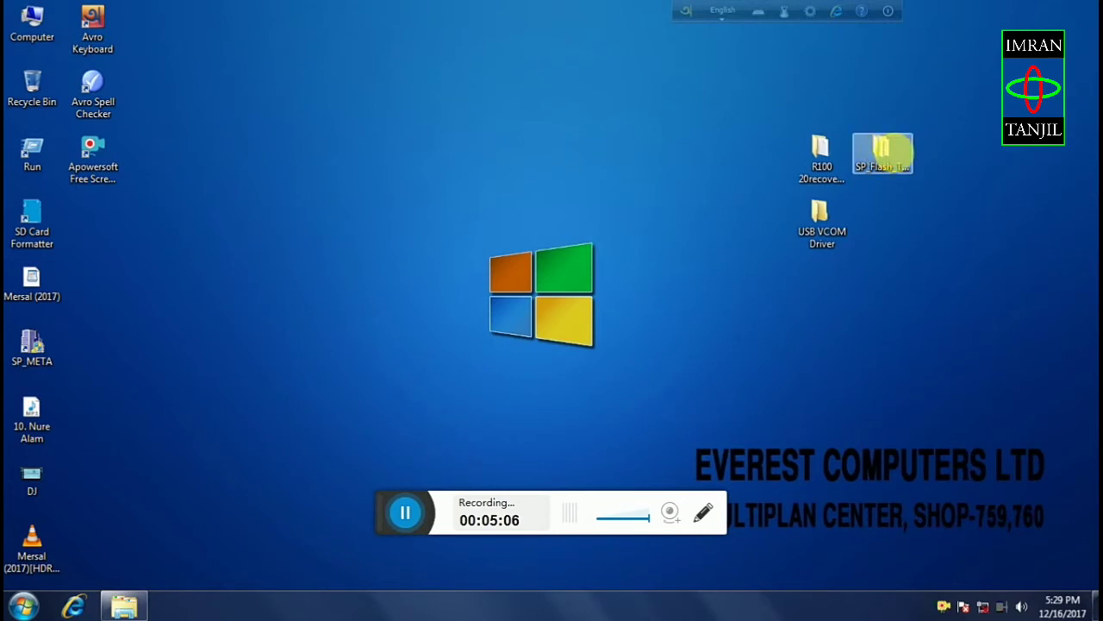
double_click(890, 153)
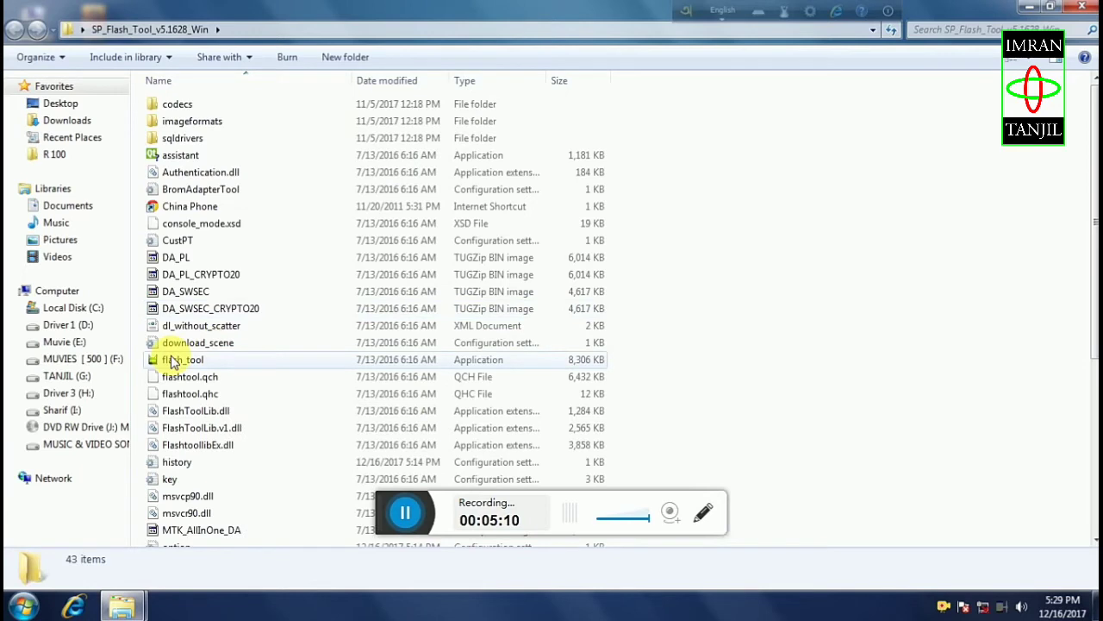
double_click(178, 359)
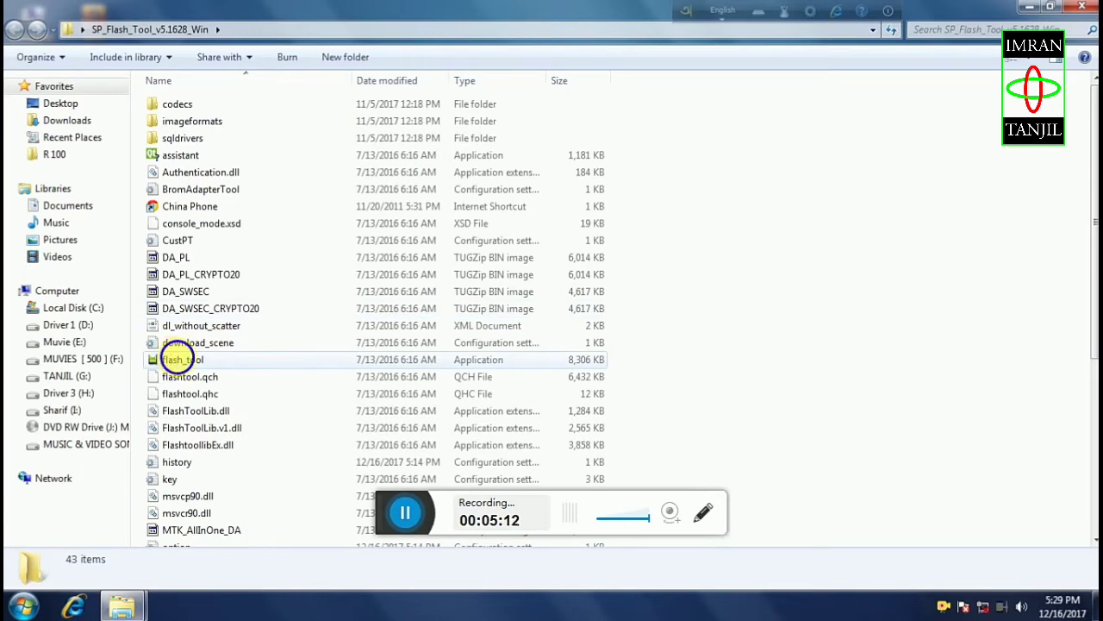
right_click(179, 359)
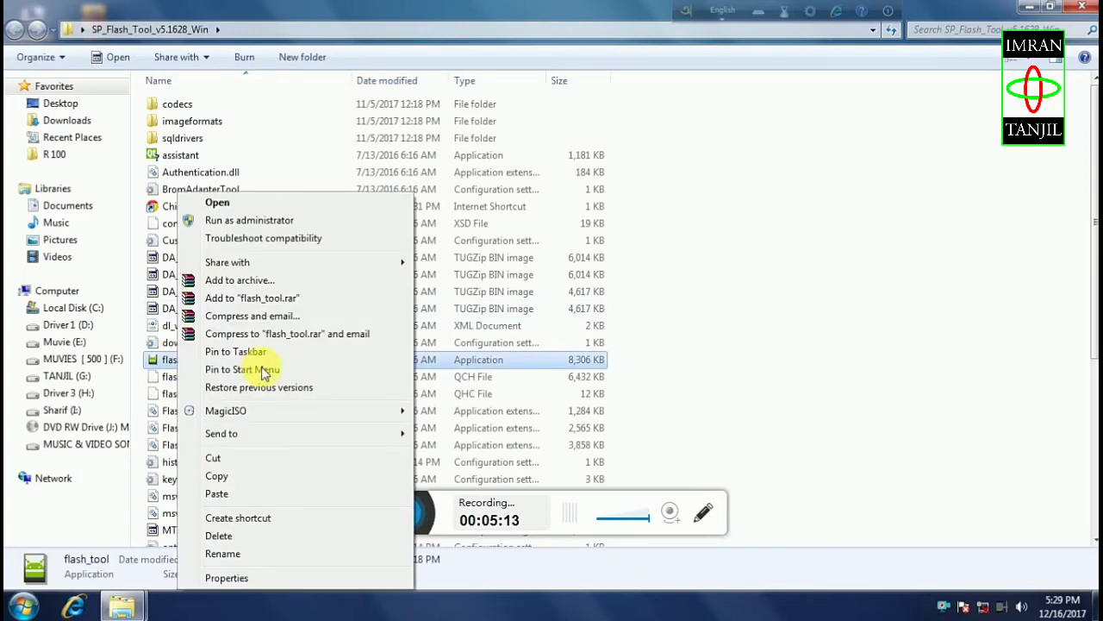
left_click(252, 224)
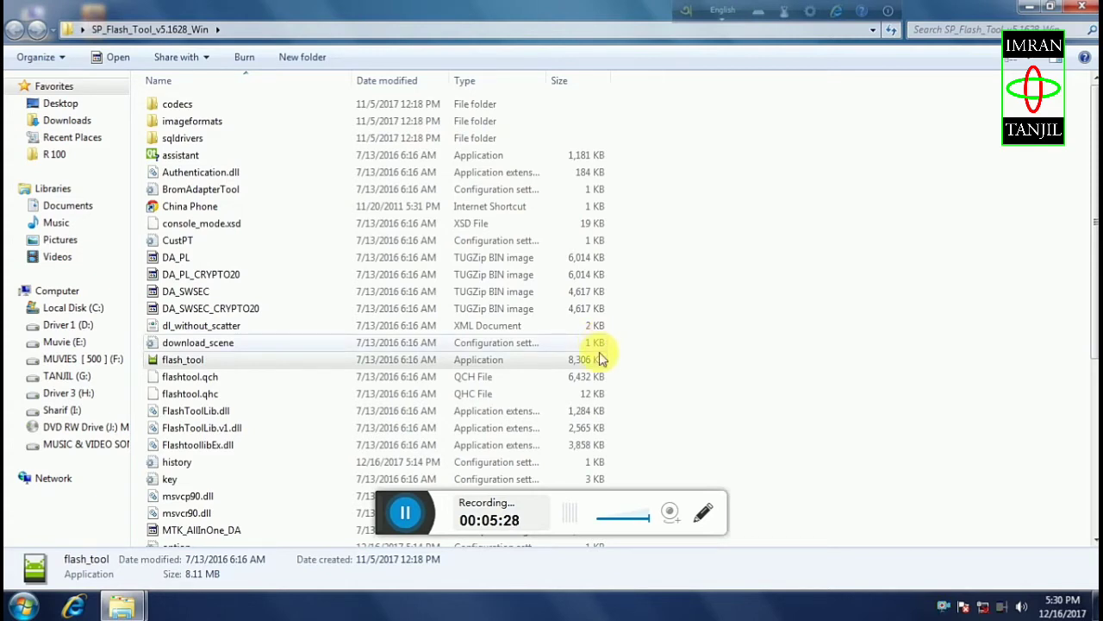
left_click(601, 359)
double_click(601, 360)
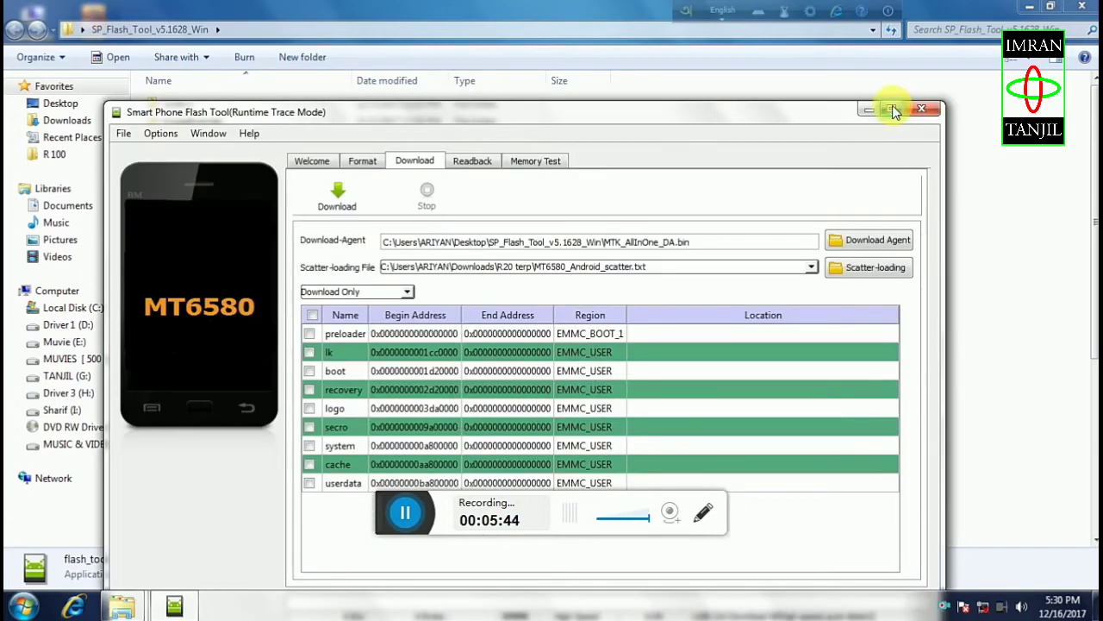
Step: Maximize the flash tool and load the MT6737M_Android_scatter file from the desktop's R100 20recovery 20 20SU folder, subfolder R100 recovery & SU
left_click(893, 109)
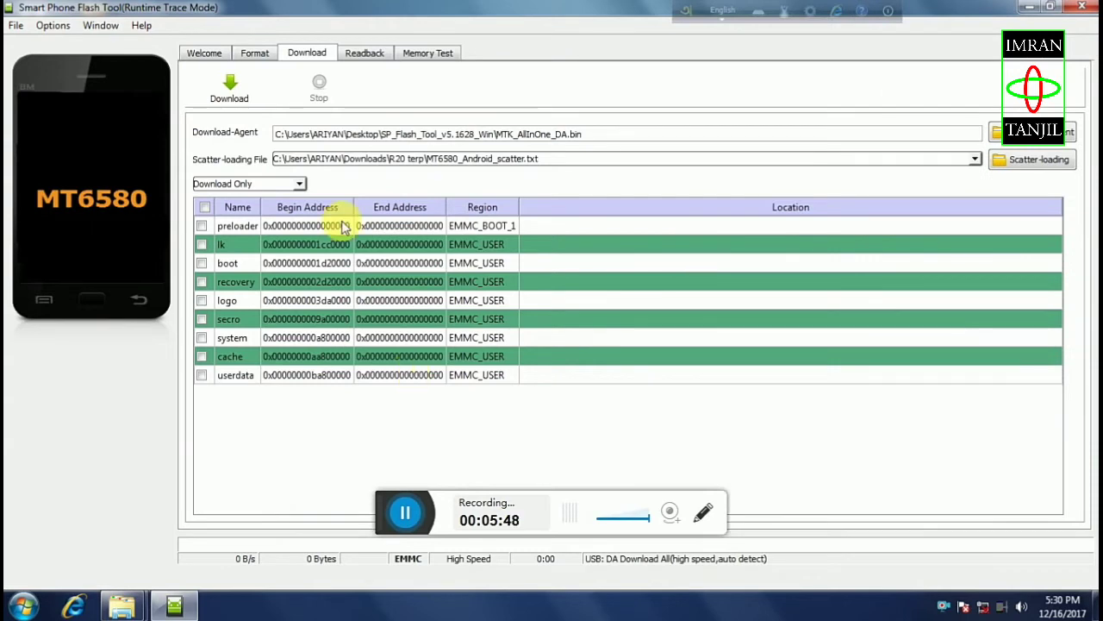
left_click(1025, 165)
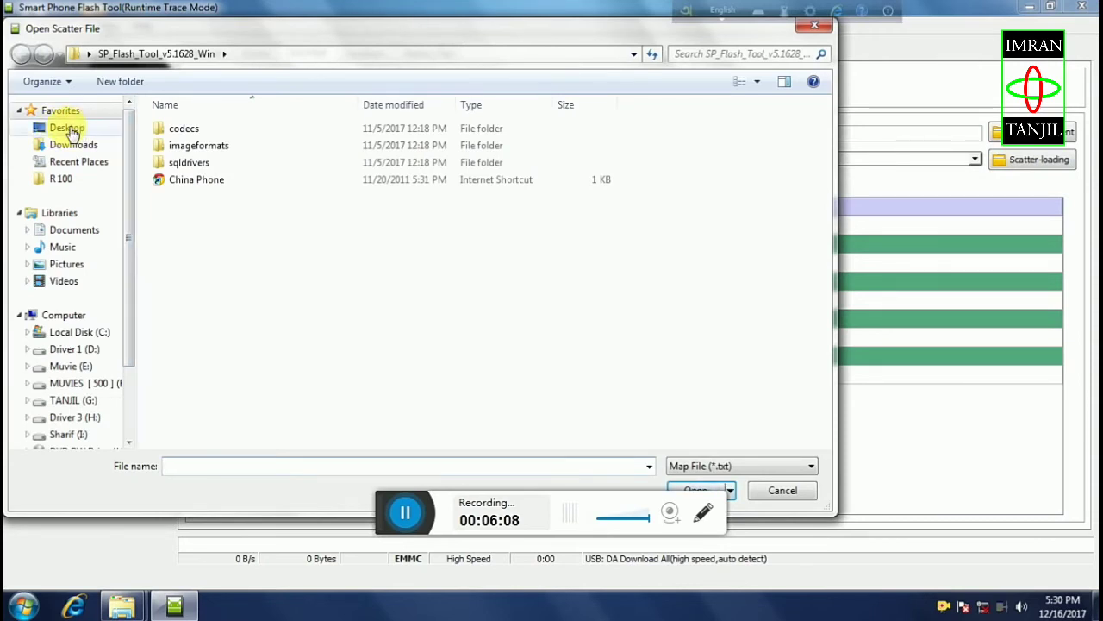
left_click(69, 129)
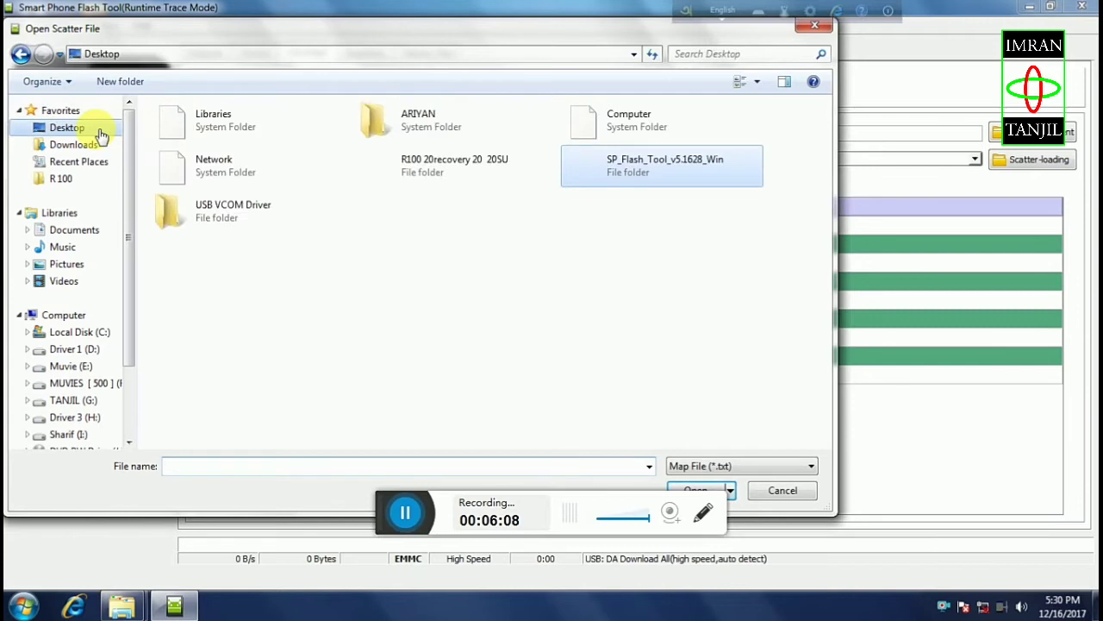
double_click(416, 169)
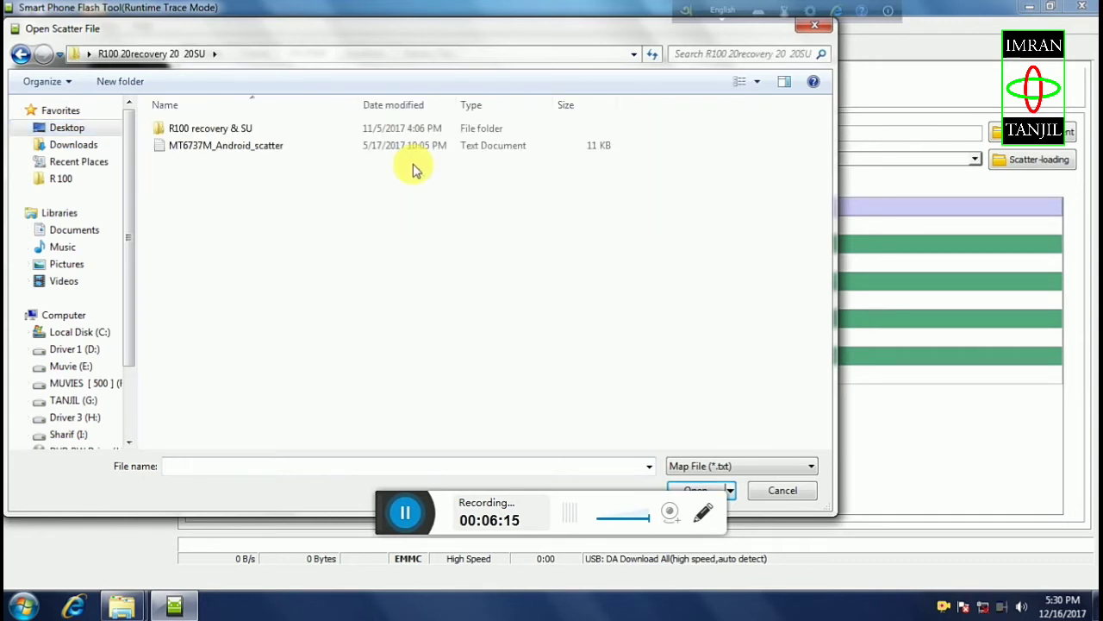
double_click(226, 130)
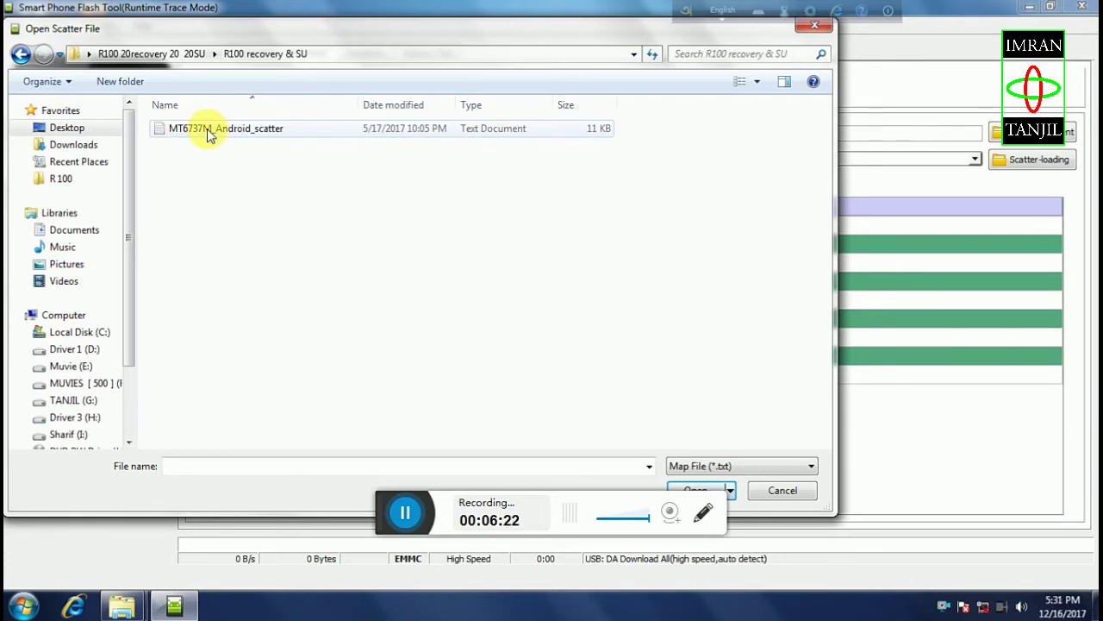
left_click(208, 133)
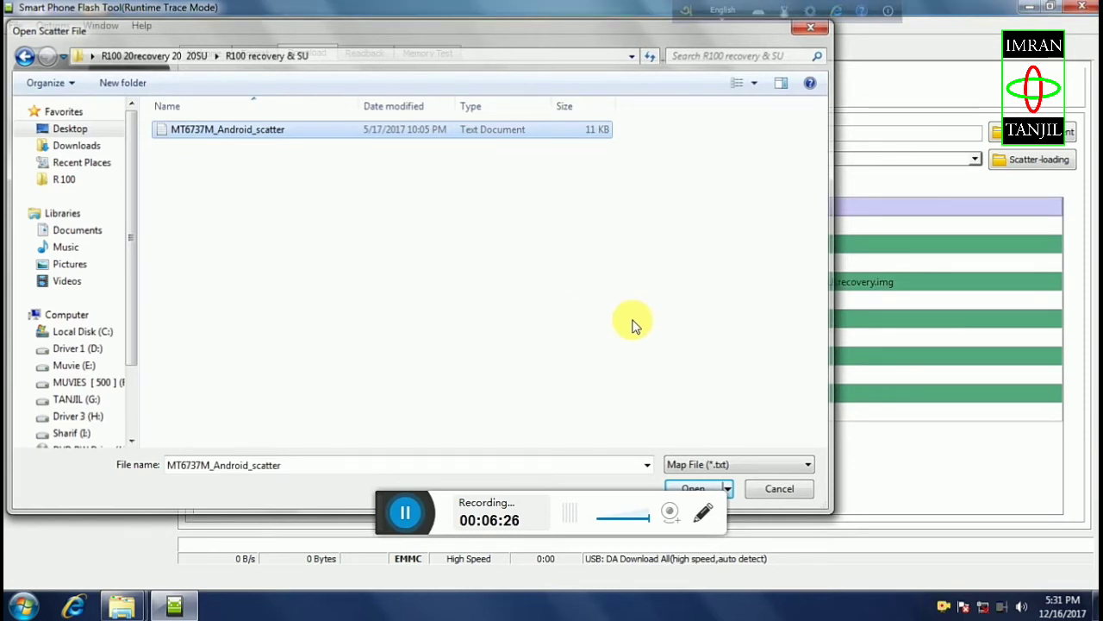
key("Return")
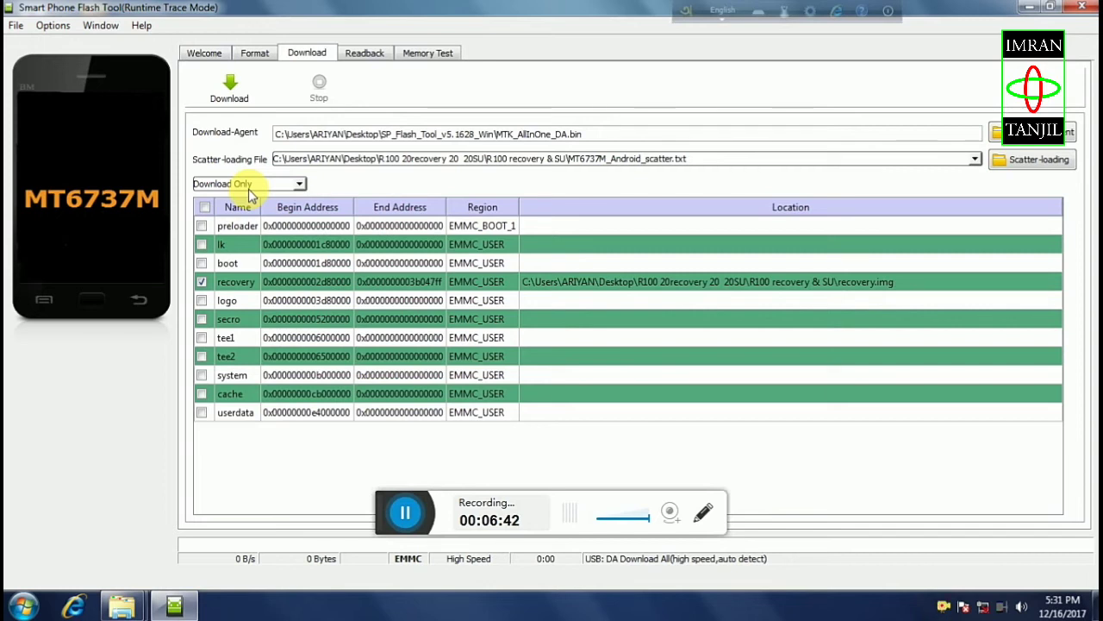
Step: Flash the recovery image to the connected phone in Download Only mode, and close the flash tool when done
left_click(398, 511)
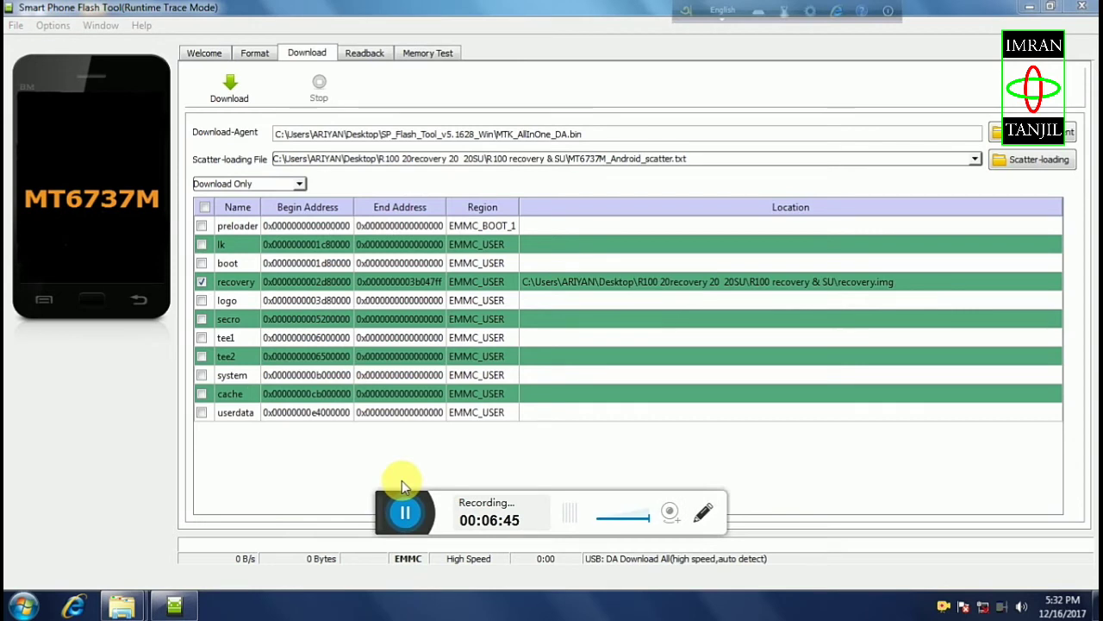
left_click(228, 86)
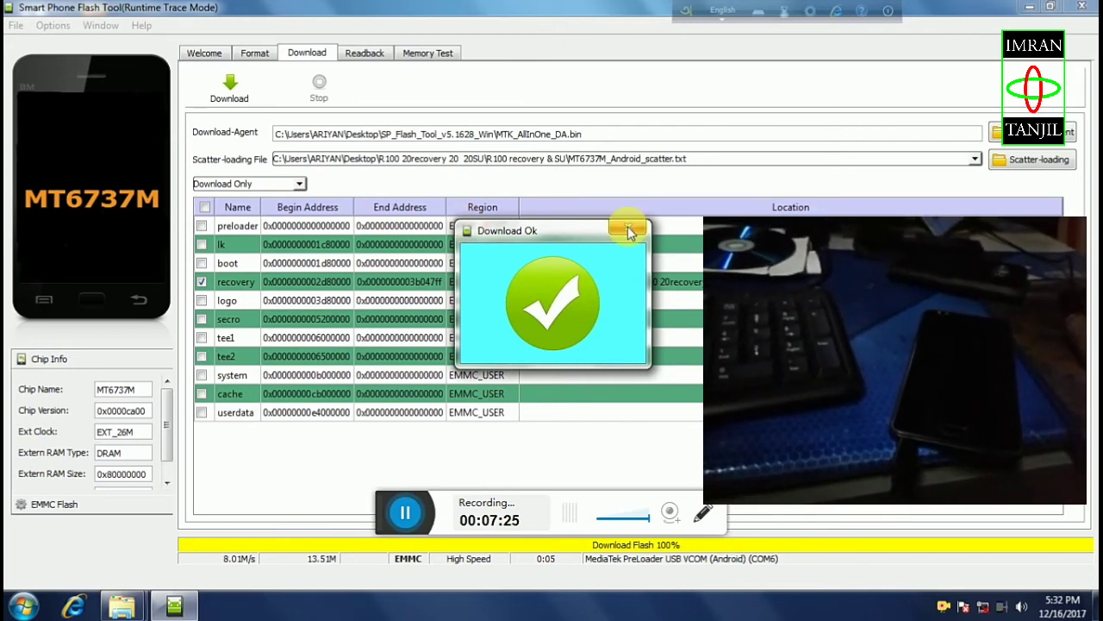
left_click(634, 230)
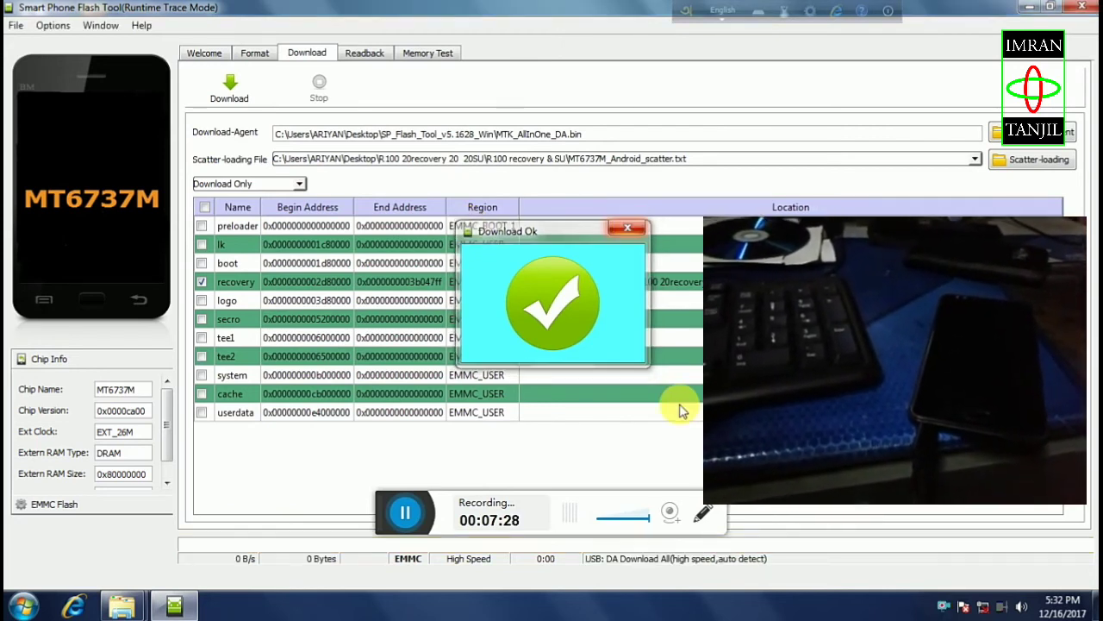
left_click(1076, 7)
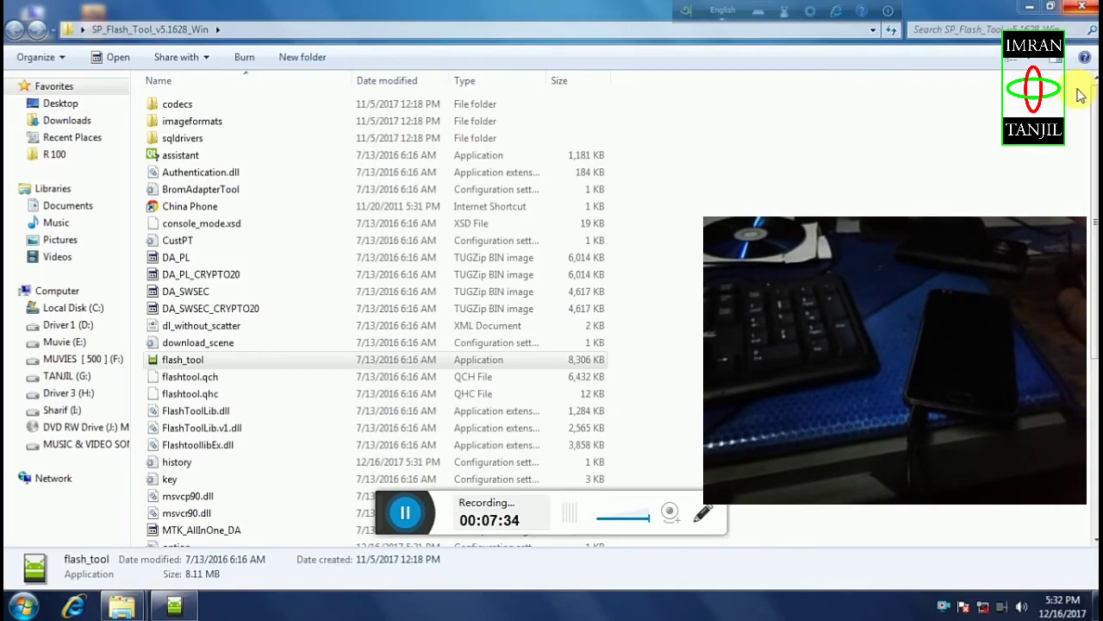